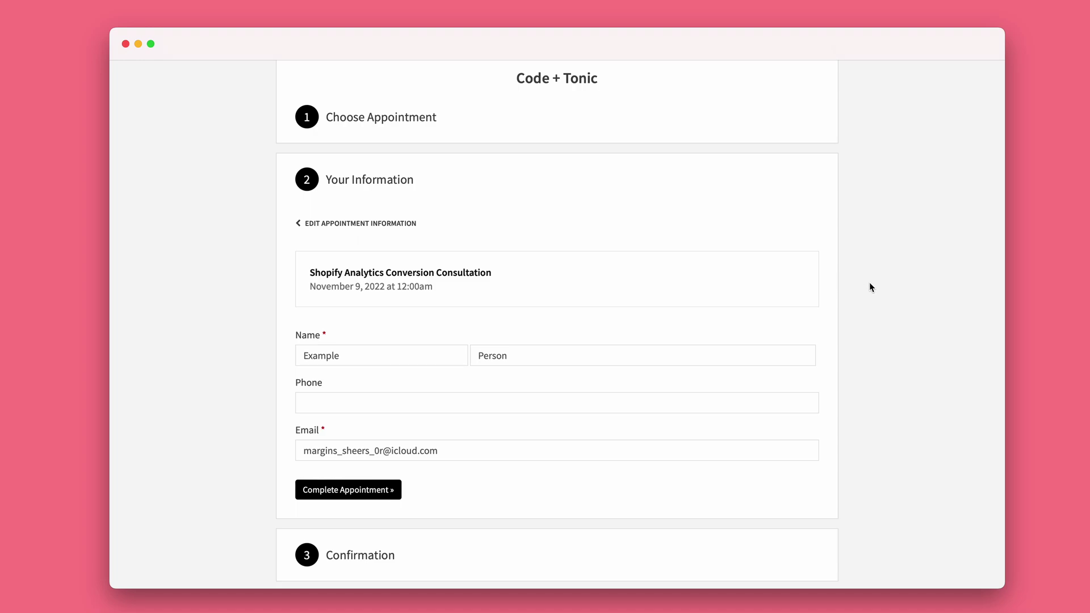
Step: Scroll through the Integrations settings to bring the custom code redirect snippet into view
scroll(536, 366, "down", 3)
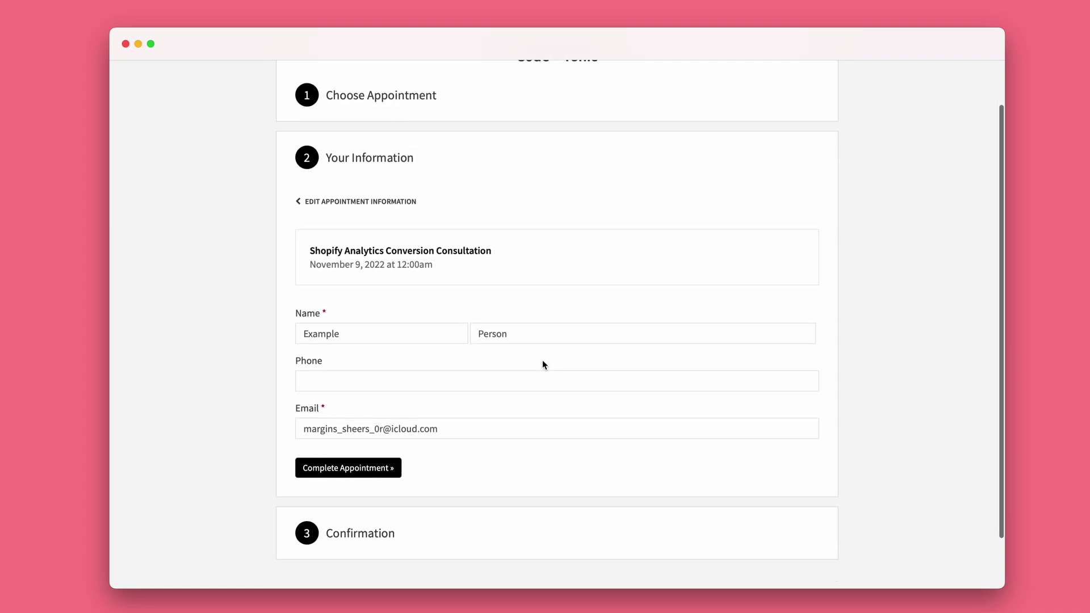
scroll(546, 360, "up", 1)
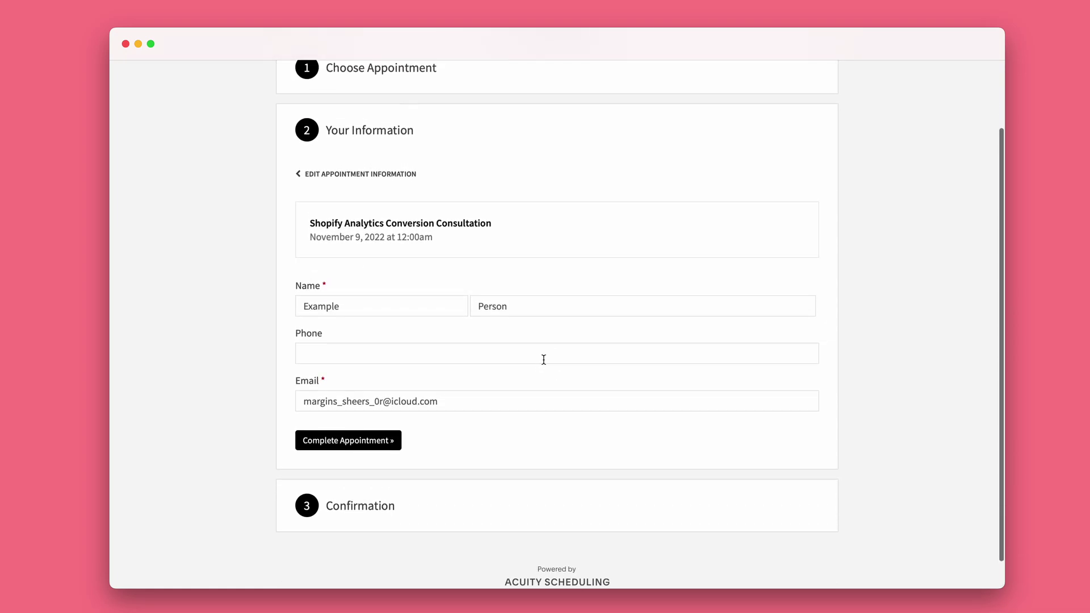
scroll(543, 359, "up", 2)
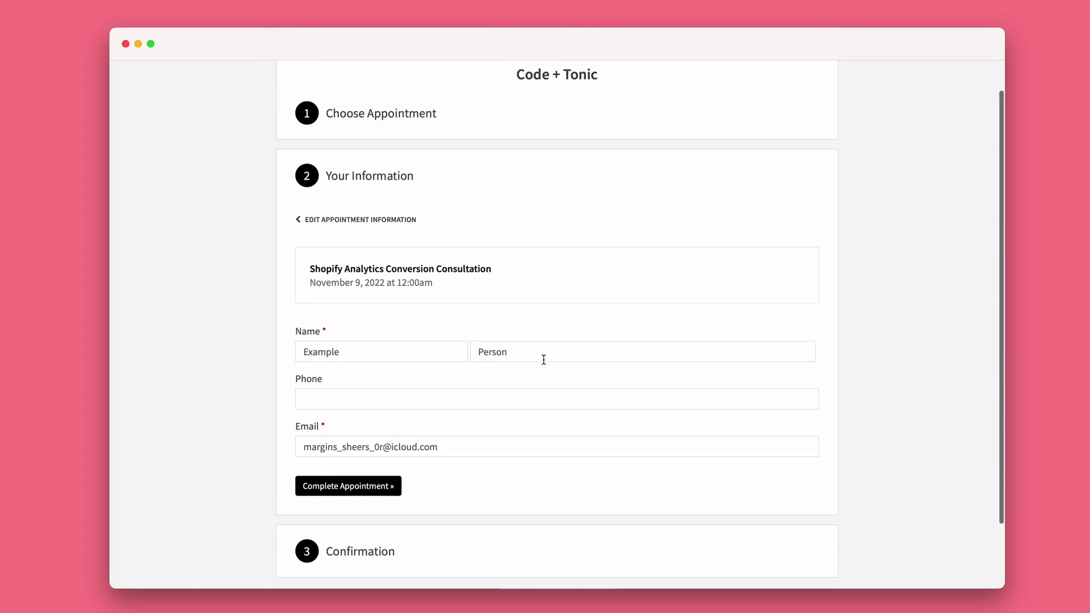
scroll(543, 360, "up", 1)
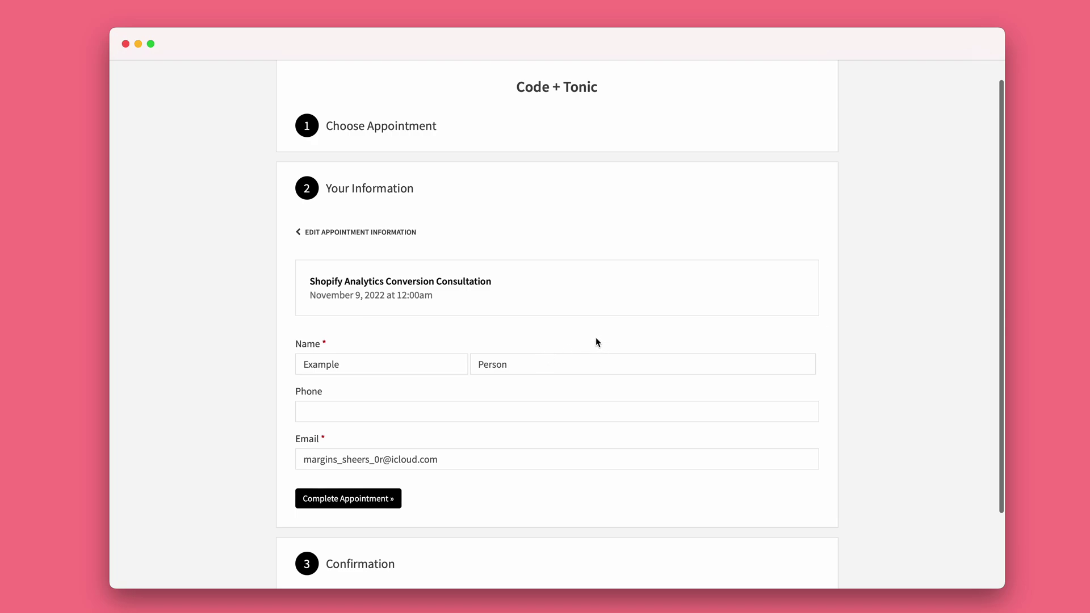
scroll(613, 326, "up", 1)
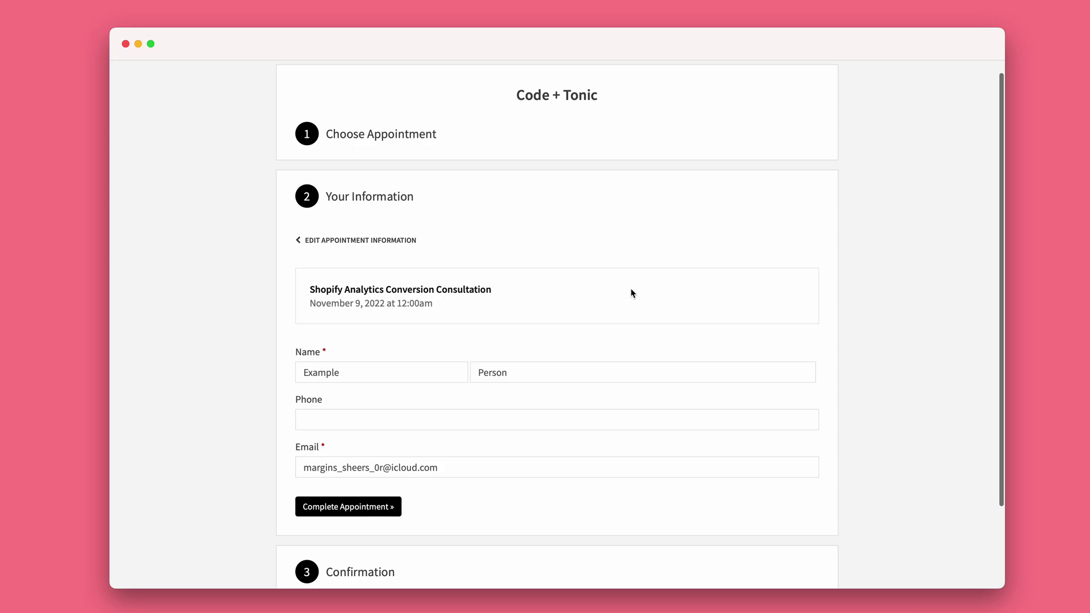
scroll(638, 307, "up", 2)
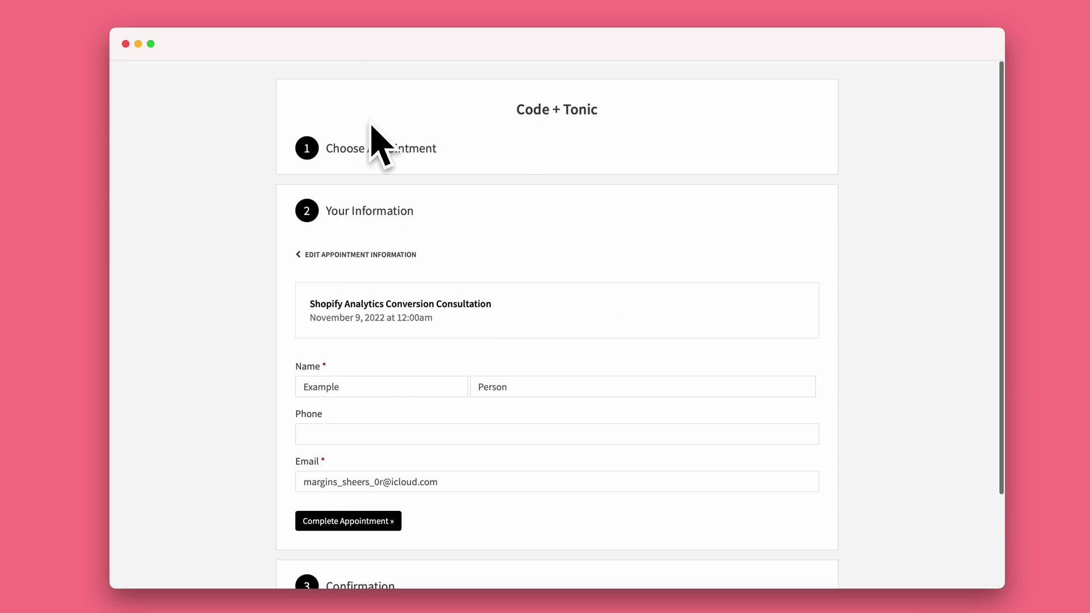
scroll(351, 260, "down", 2)
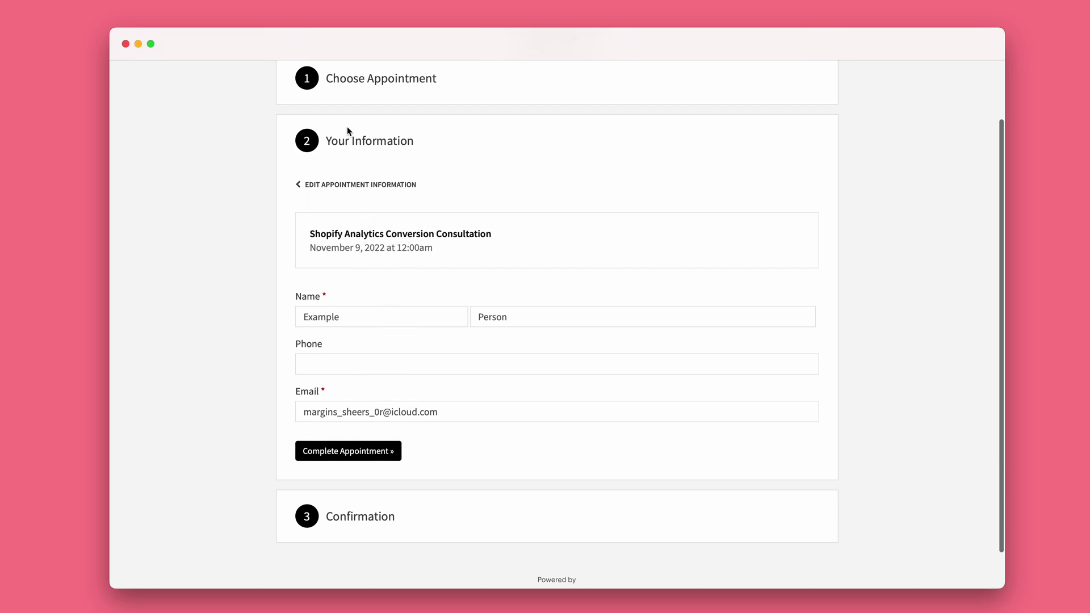
scroll(351, 165, "up", 2)
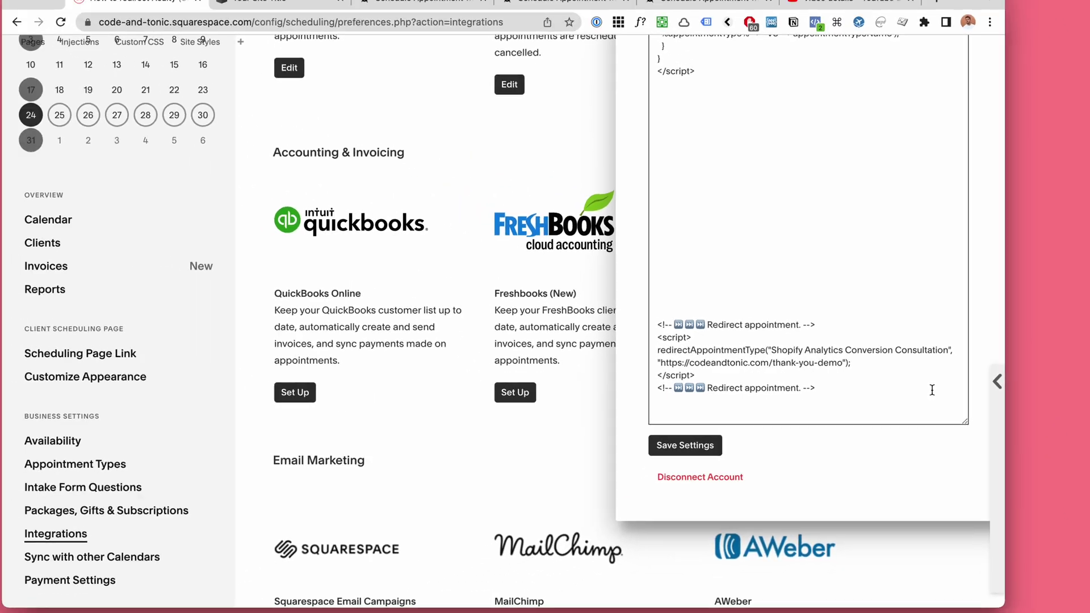
Step: Delete the two blank lines above the Shopify Analytics Conversion Consultation redirect snippet
scroll(894, 278, "up", 1)
scroll(894, 278, "up", 3)
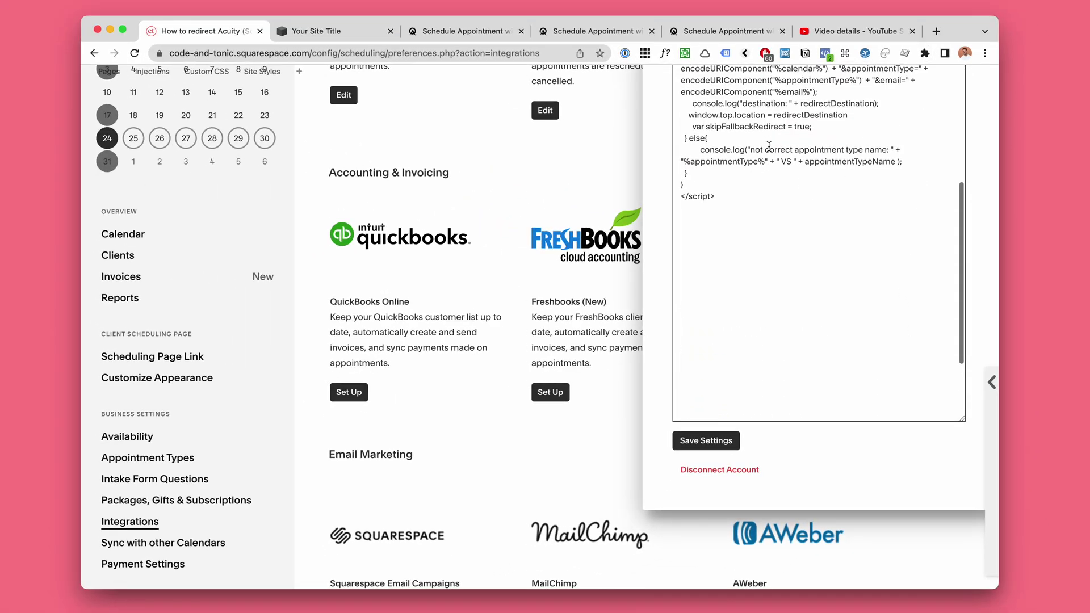
scroll(803, 143, "down", 1)
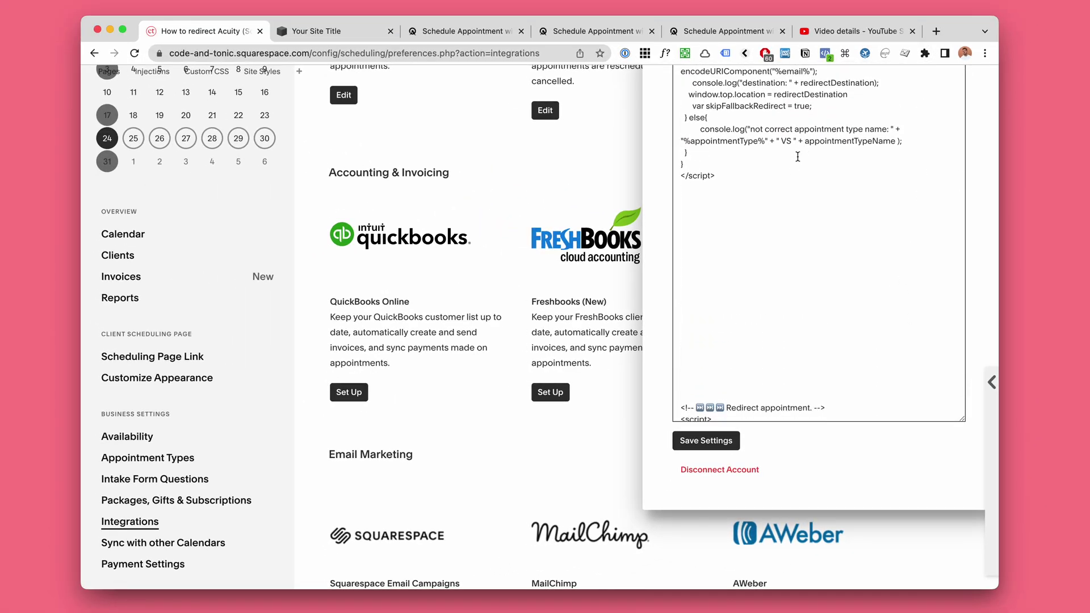
scroll(798, 157, "down", 1)
scroll(797, 156, "down", 1)
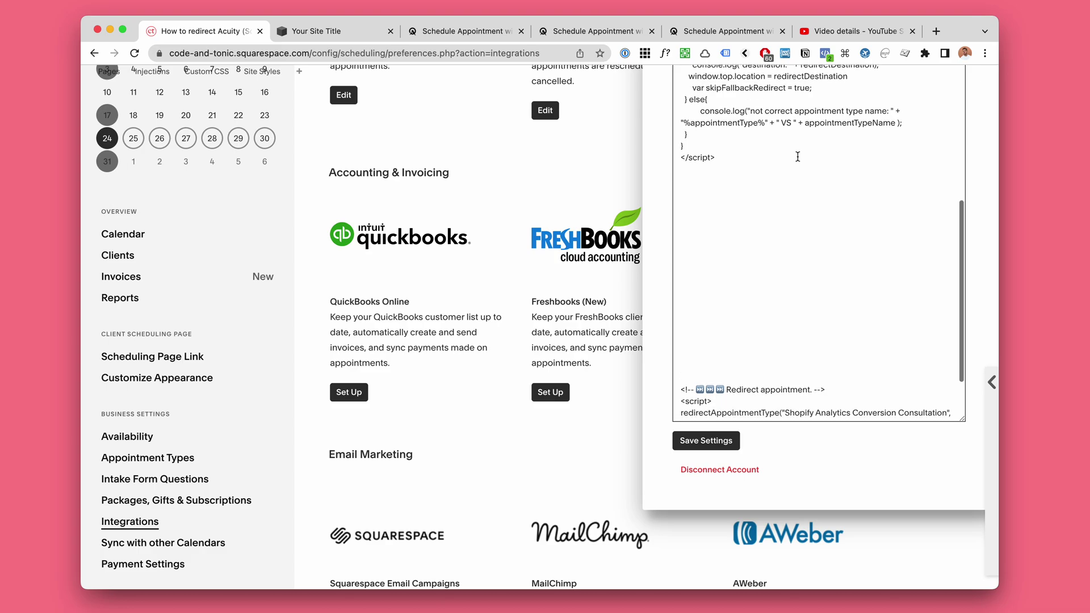
scroll(792, 175, "down", 5)
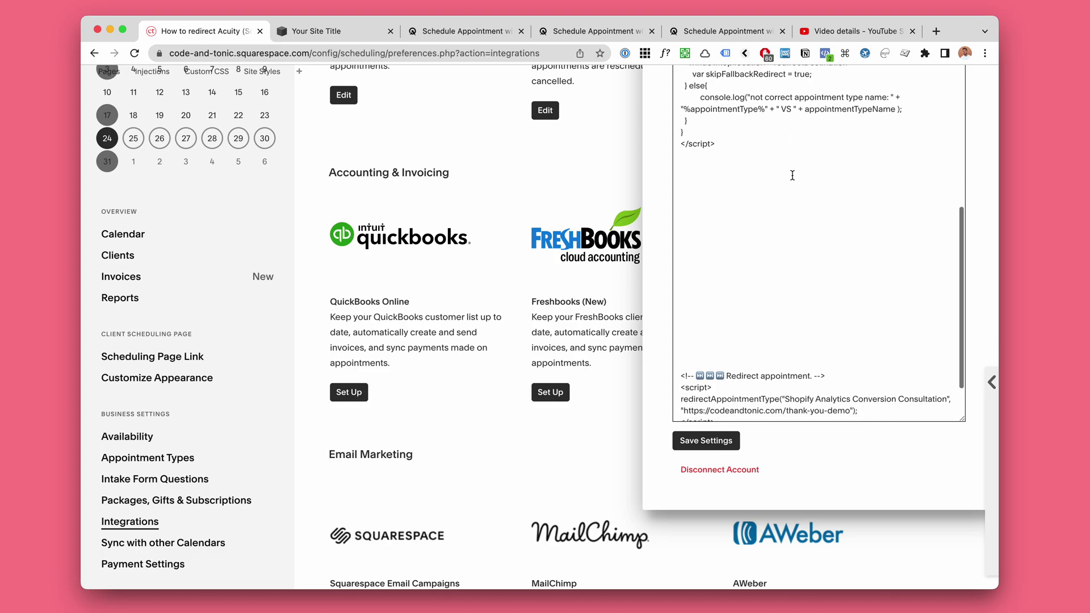
left_click(723, 275)
key("BackSpace")
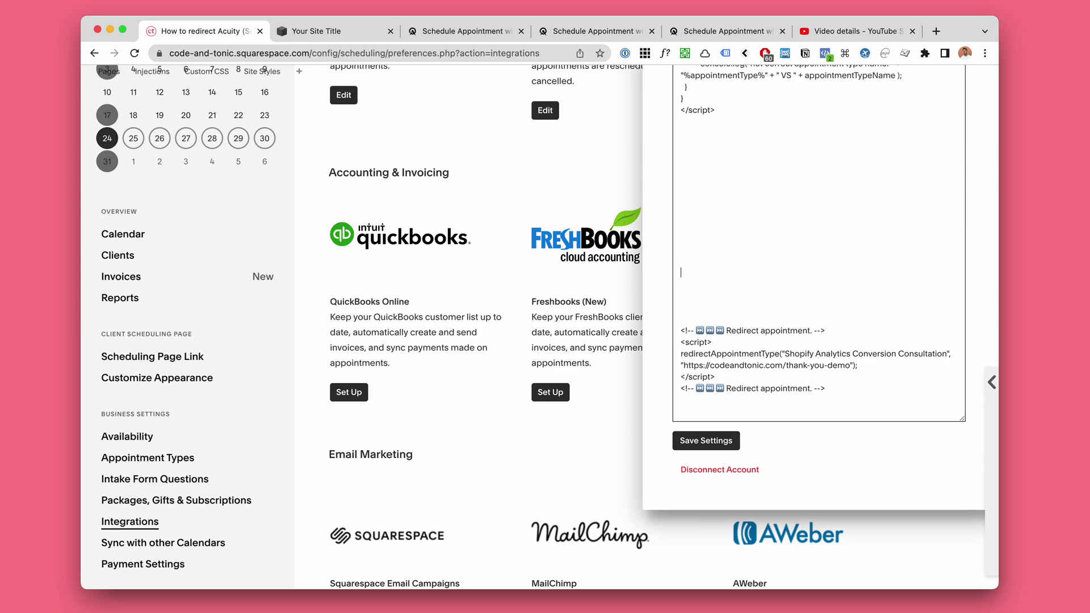
scroll(730, 276, "down", 1)
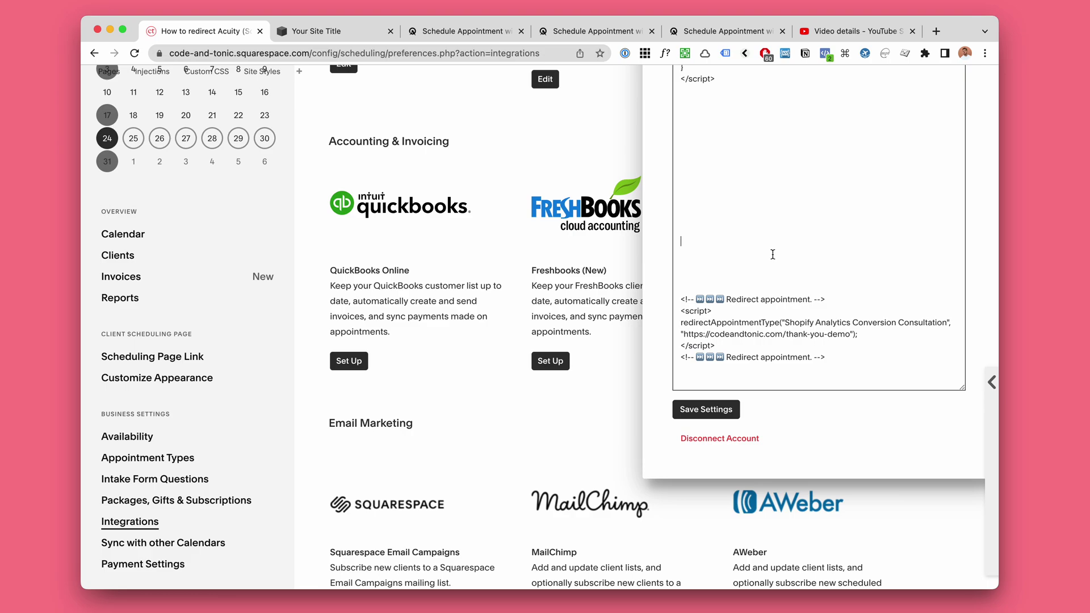
key("BackSpace")
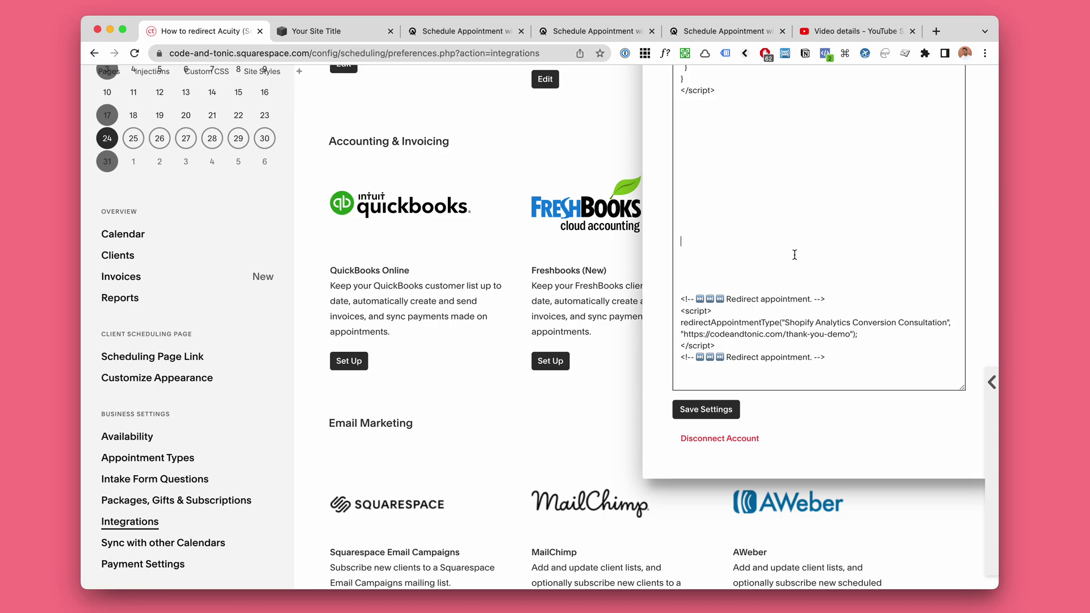
scroll(823, 261, "down", 2)
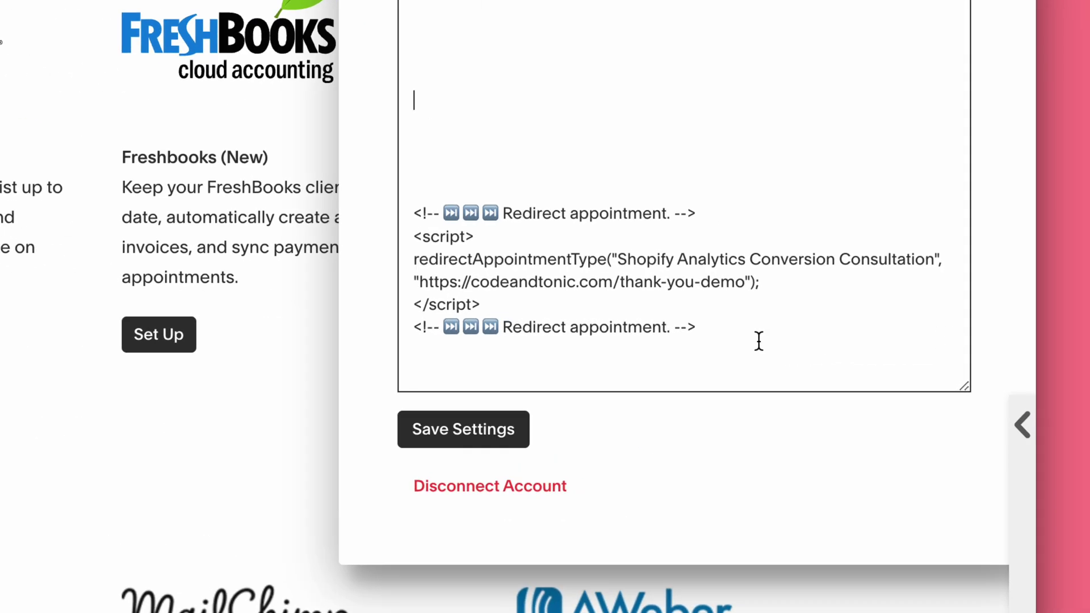
Step: Enlarge the code box and paste a second copy of the redirect snippet below the first
left_click_drag(782, 326, 406, 211)
key("super+c")
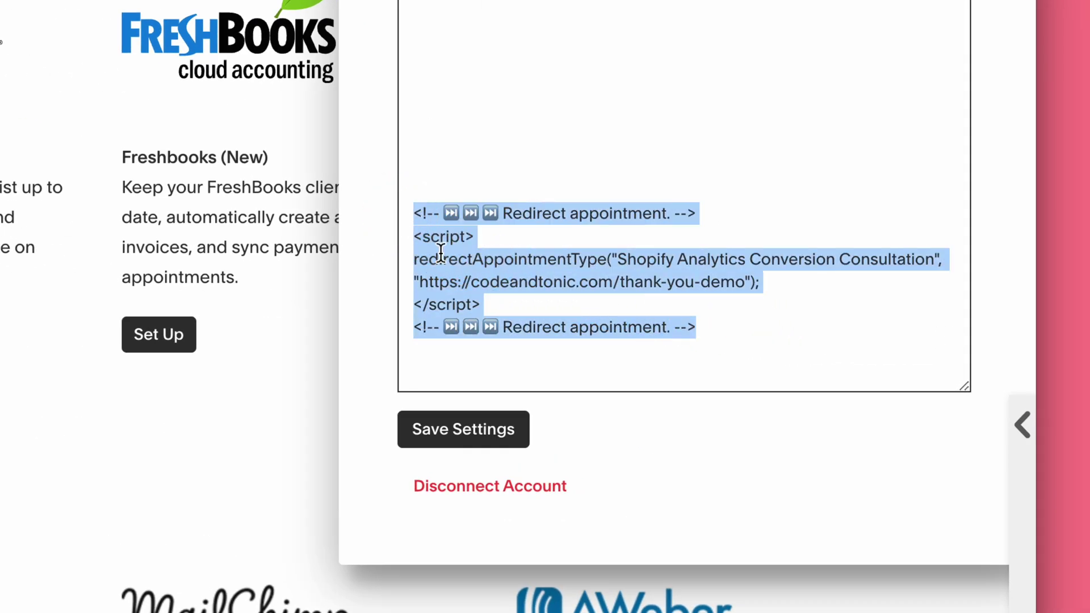
left_click(709, 327)
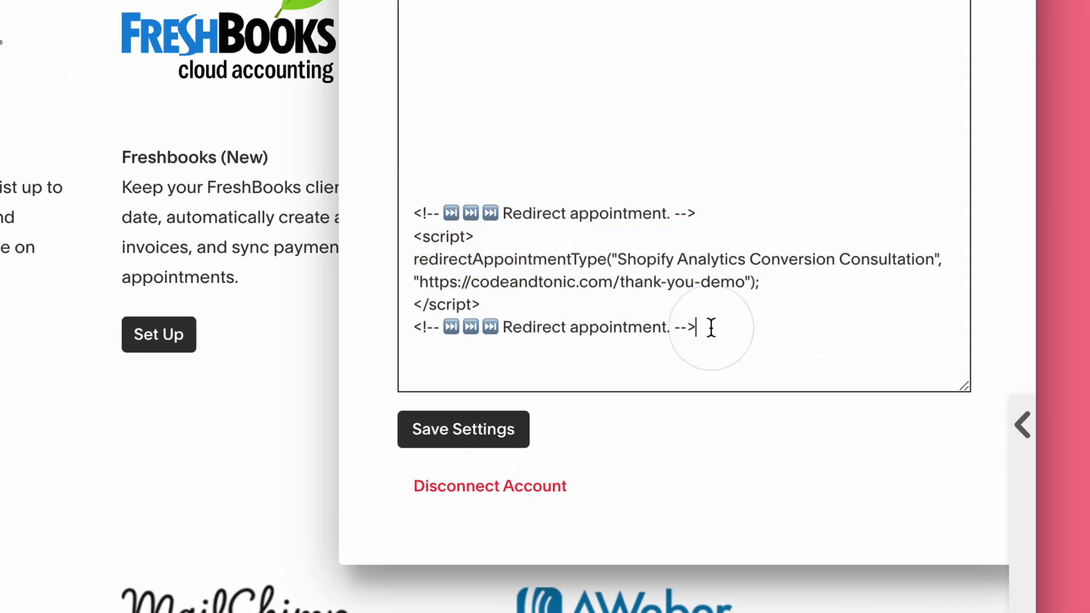
left_click_drag(964, 397, 1078, 520)
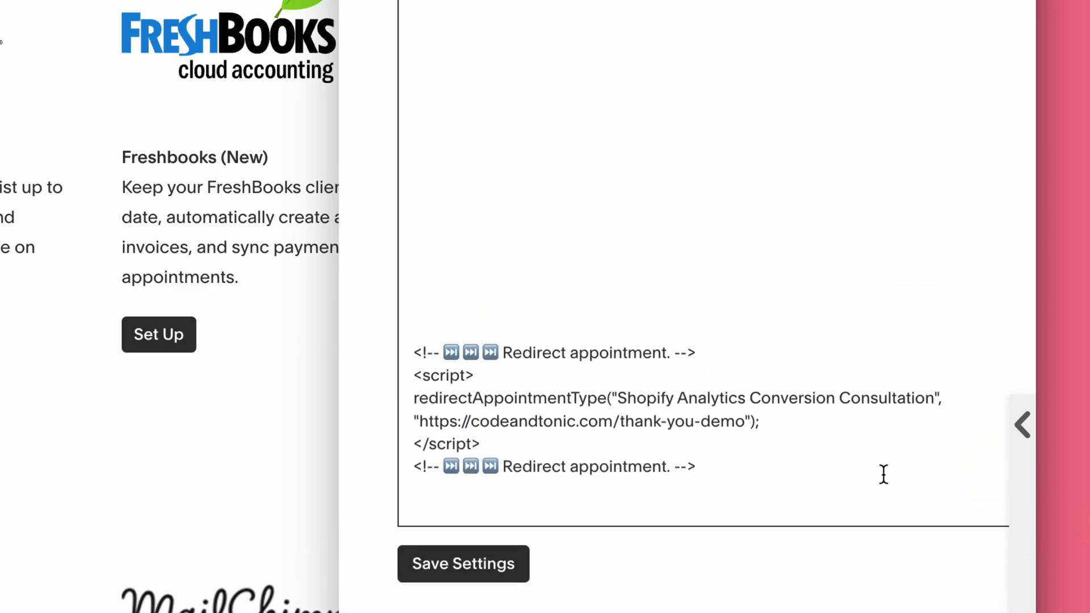
scroll(841, 433, "down", 3)
key("Return")
key("Return")
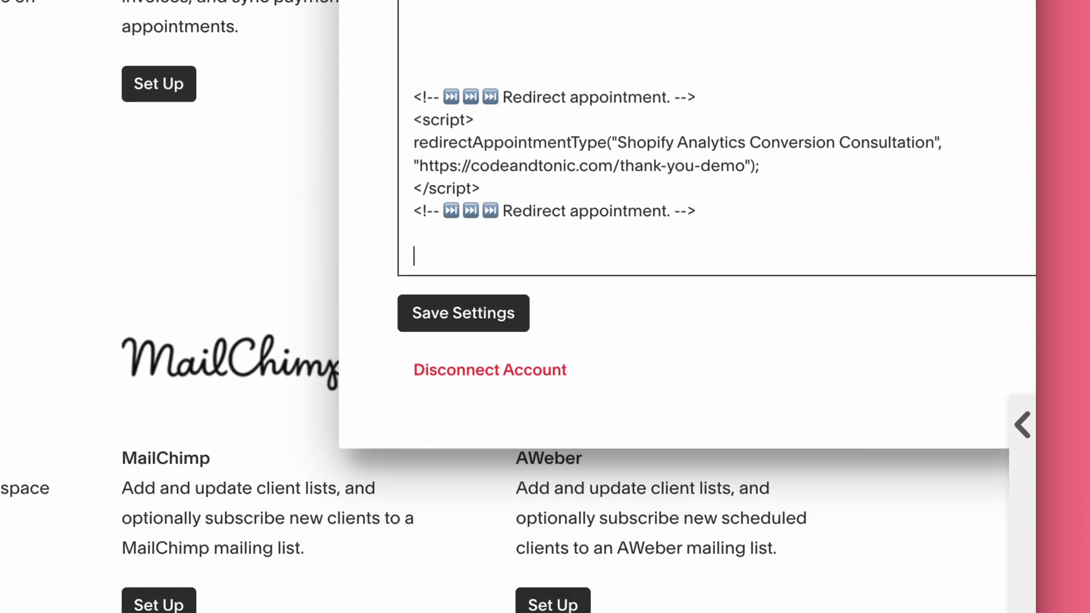
key("super+v")
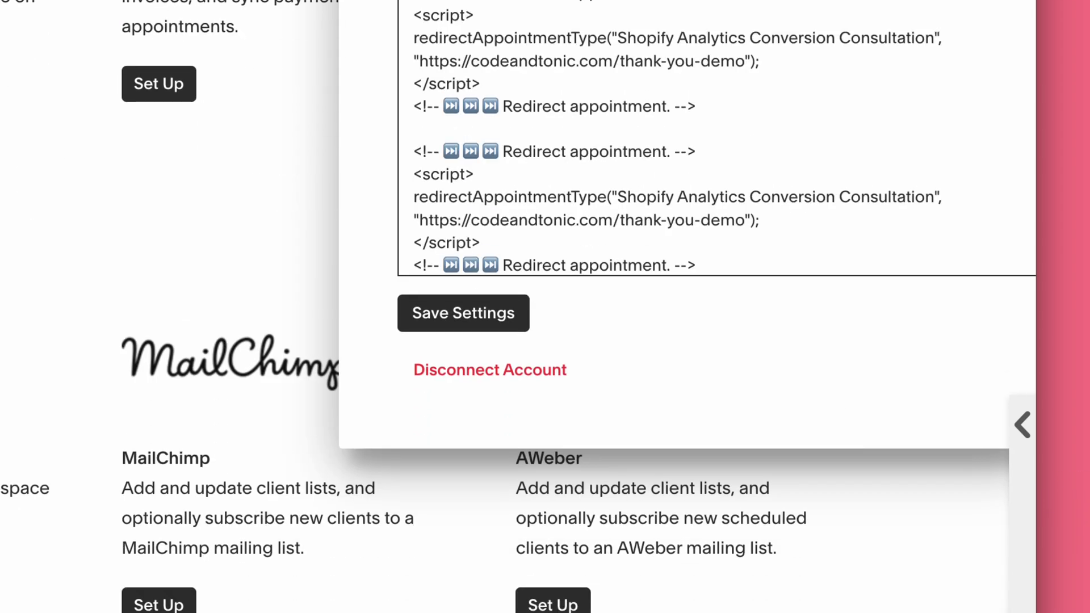
Step: Add a blank line between the two snippets and select the first snippet's appointment type name
left_click(665, 133)
key("Return")
key("Return")
scroll(715, 134, "down", 2)
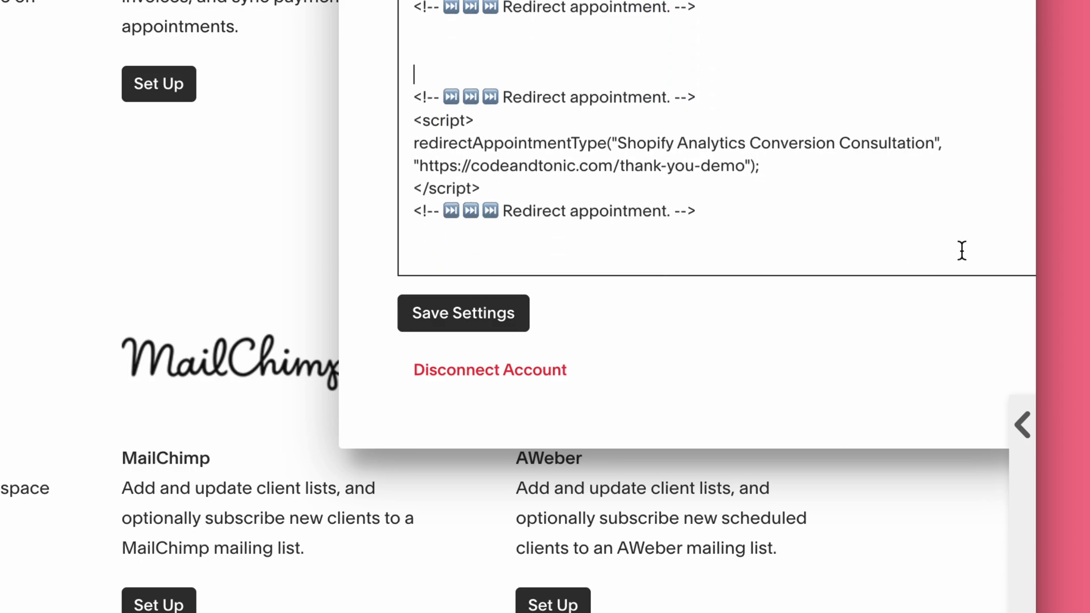
scroll(958, 250, "up", 1)
scroll(267, 267, "up", 4)
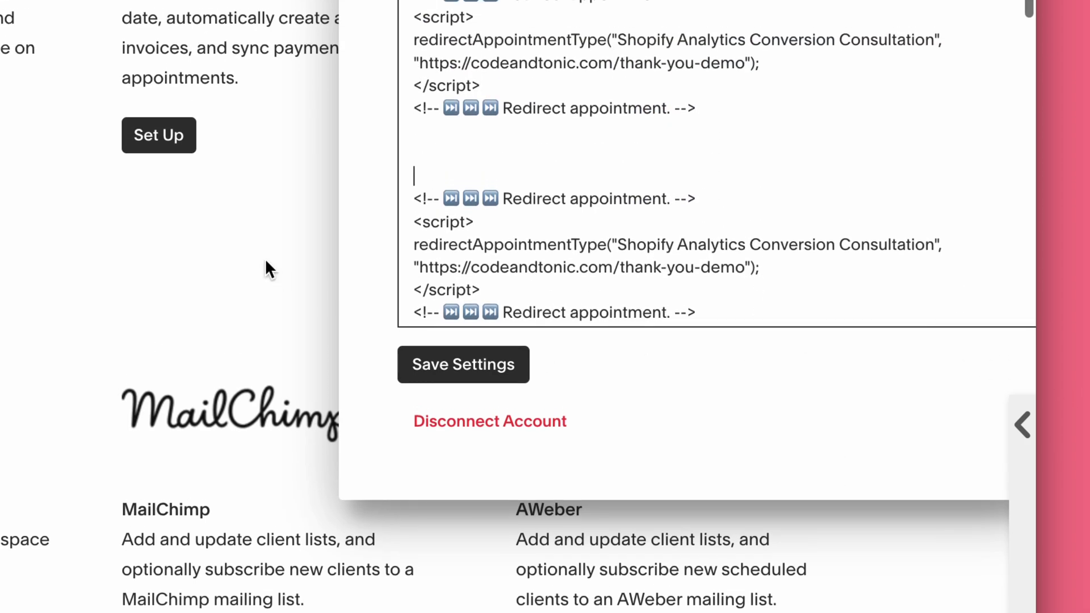
scroll(588, 280, "down", 1)
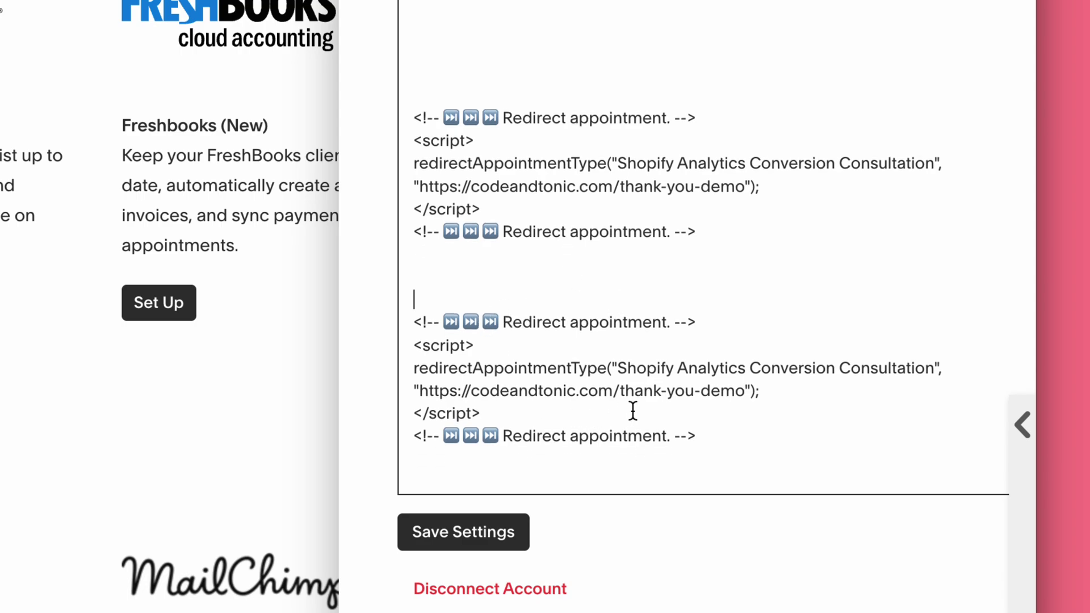
left_click_drag(697, 436, 397, 322)
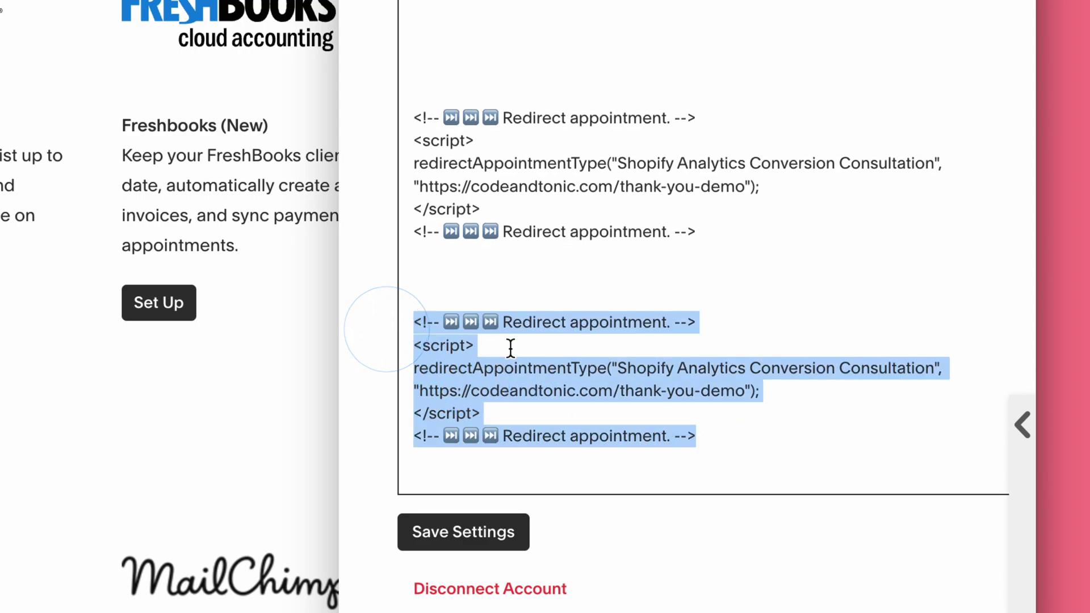
left_click(560, 295)
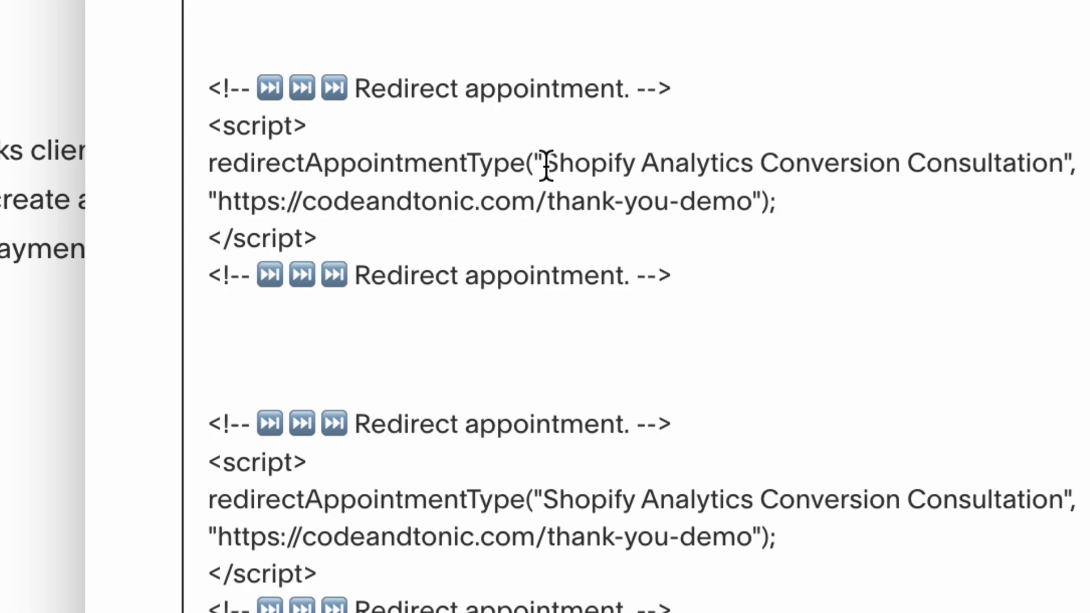
left_click_drag(544, 164, 1071, 163)
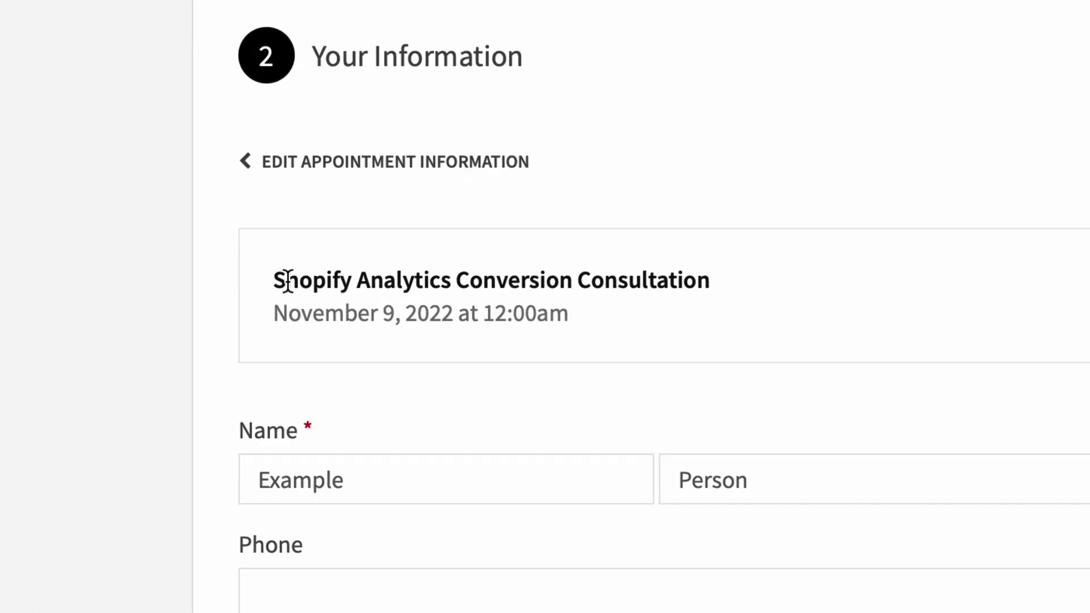
Step: Select the booked appointment type's exact name on the booking form, then return to the custom code
left_click_drag(312, 282, 484, 282)
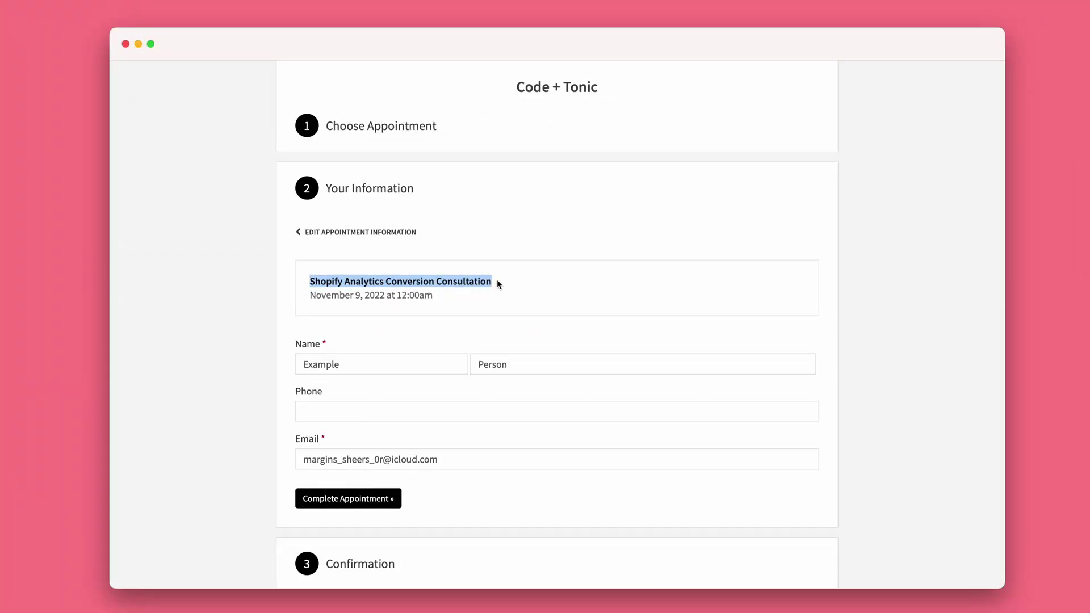
scroll(504, 282, "down", 2)
scroll(506, 281, "up", 2)
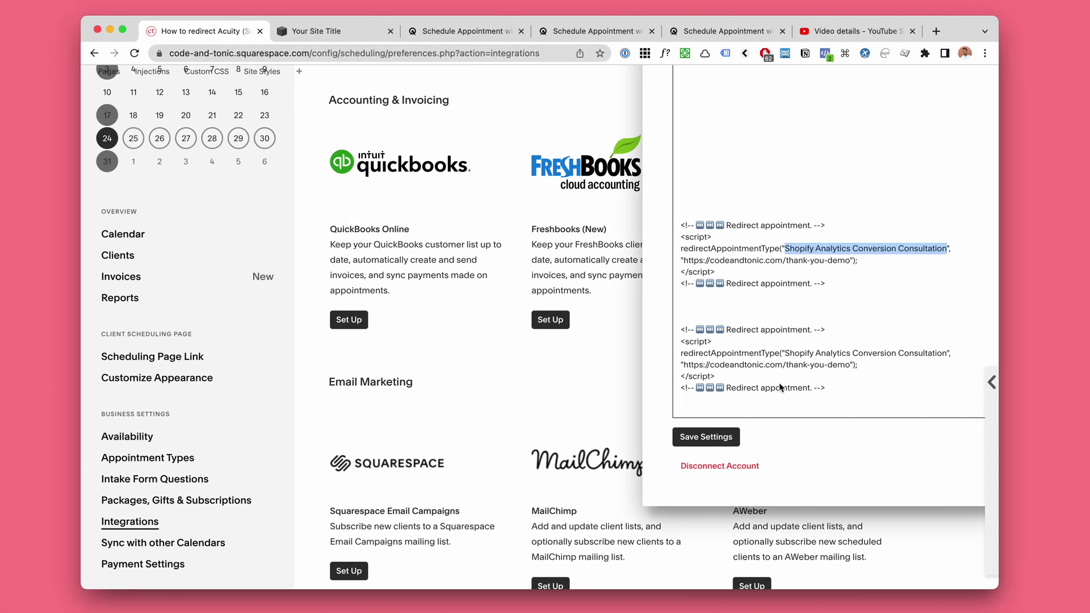
Step: Paste a third redirect snippet after the last one and check its appointment name and thank-you-demo URL
left_click(761, 181)
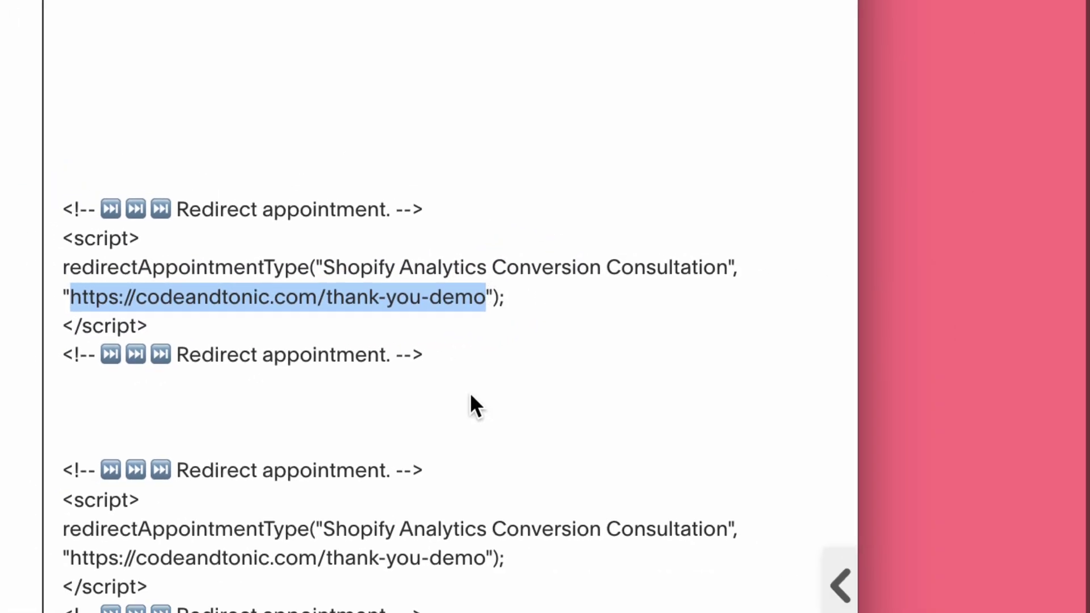
scroll(470, 396, "down", 1)
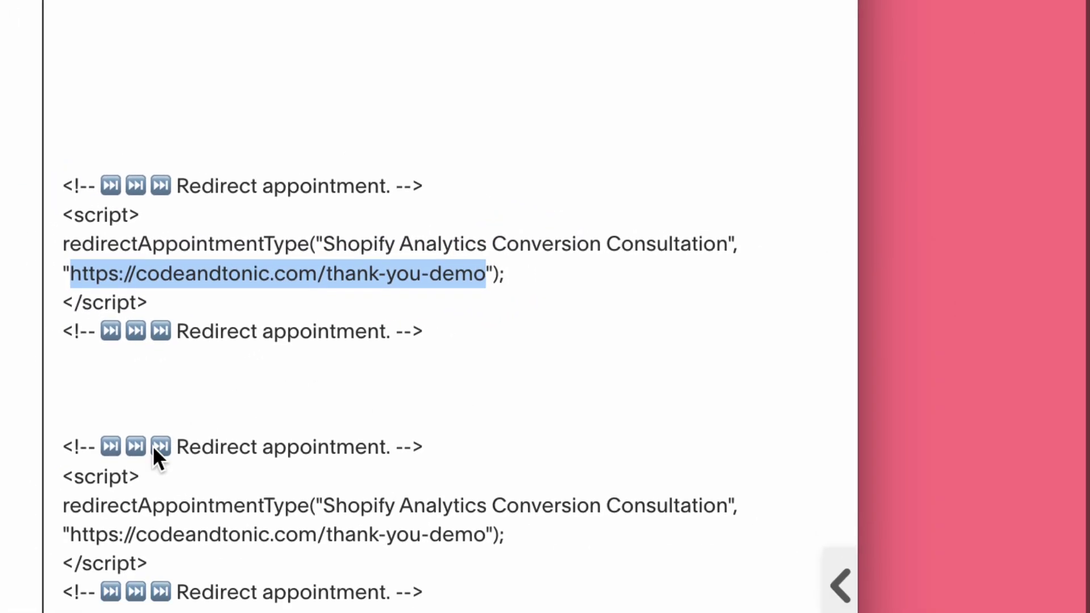
left_click_drag(62, 448, 476, 595)
key("ctrl+c")
left_click(476, 585)
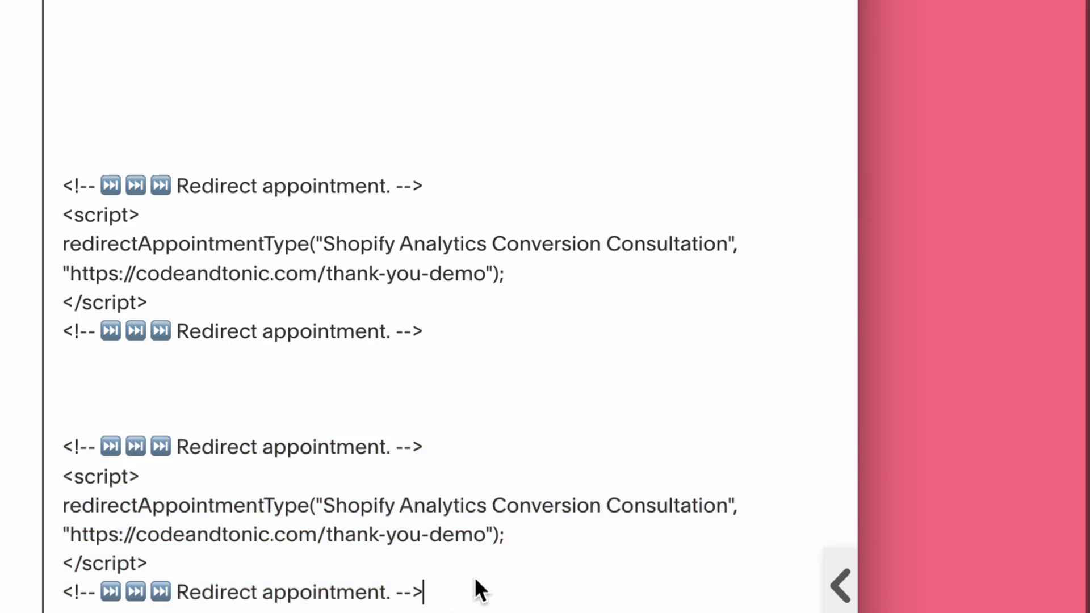
key("Return")
key("Return")
key("ctrl+v")
scroll(397, 341, "down", 6)
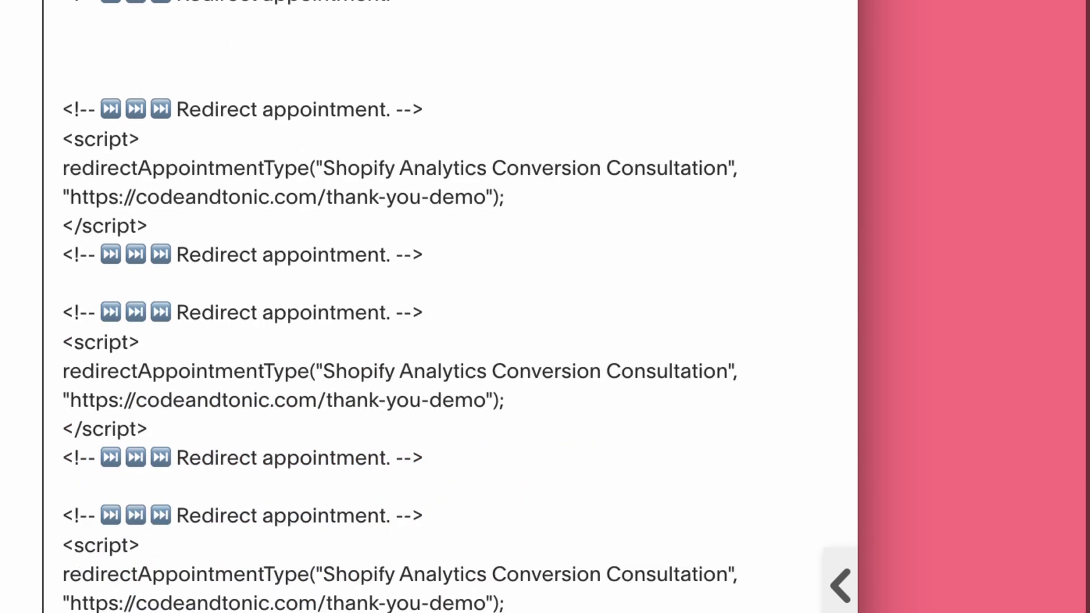
left_click_drag(323, 372, 727, 371)
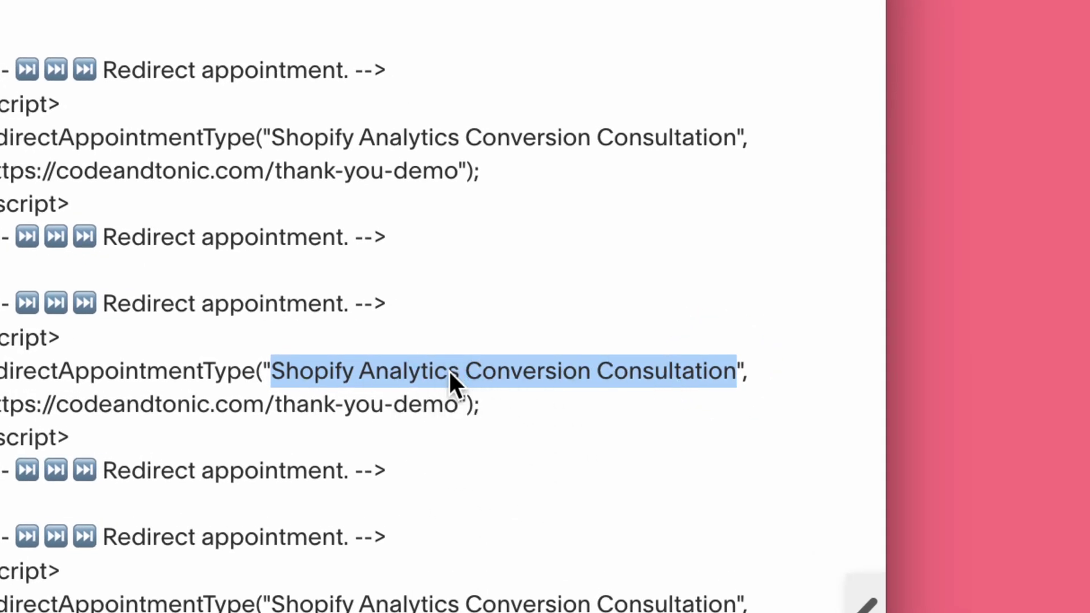
left_click_drag(452, 400, 33, 406)
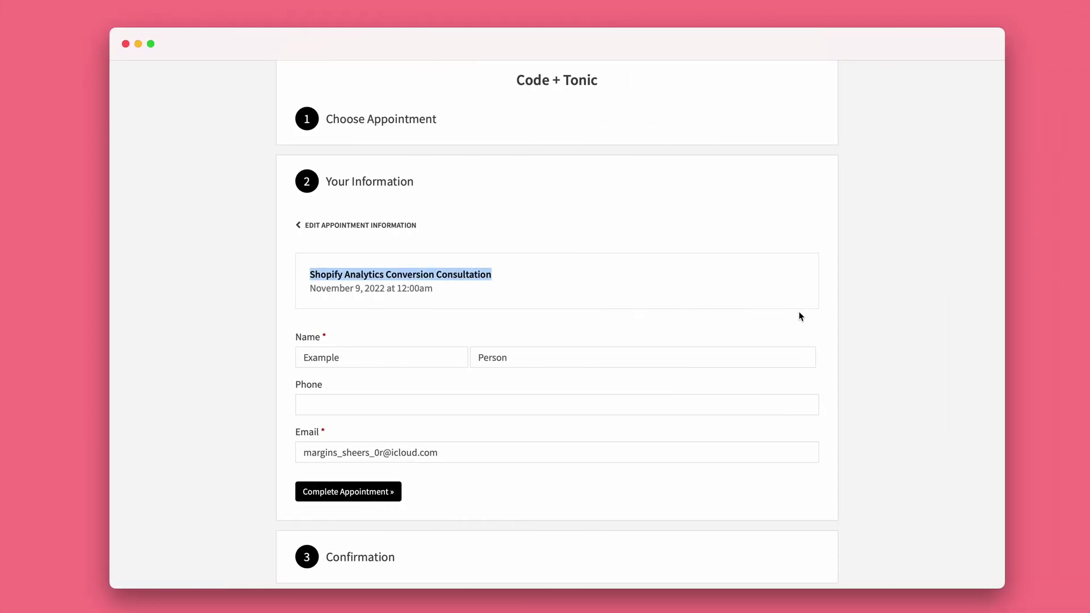
Step: Submit the Shopify Analytics Conversion Consultation booking with Complete Appointment to trigger the redirect
scroll(448, 455, "down", 2)
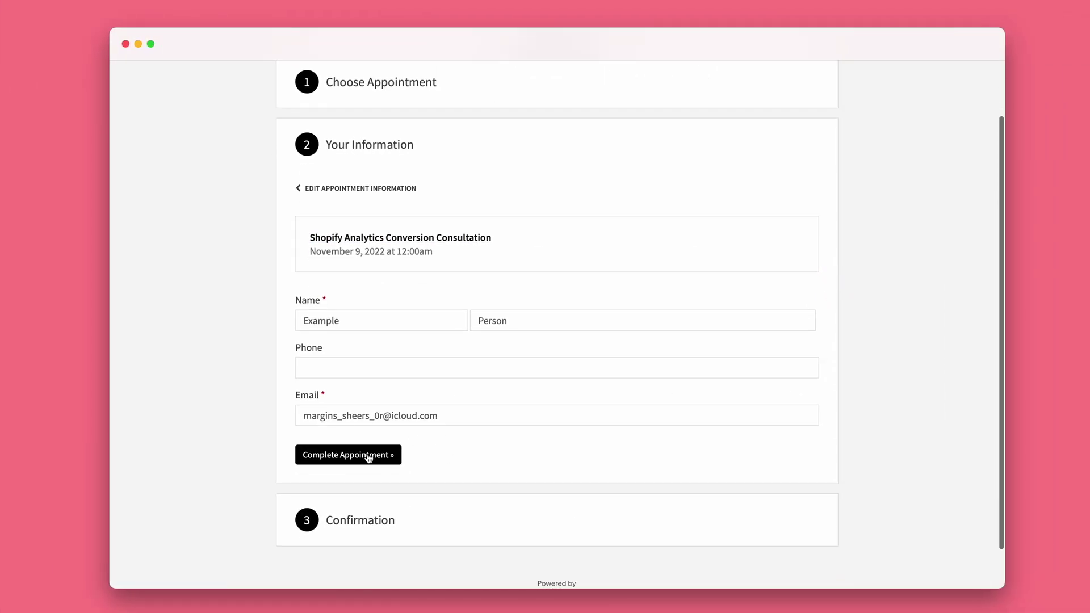
scroll(361, 459, "down", 2)
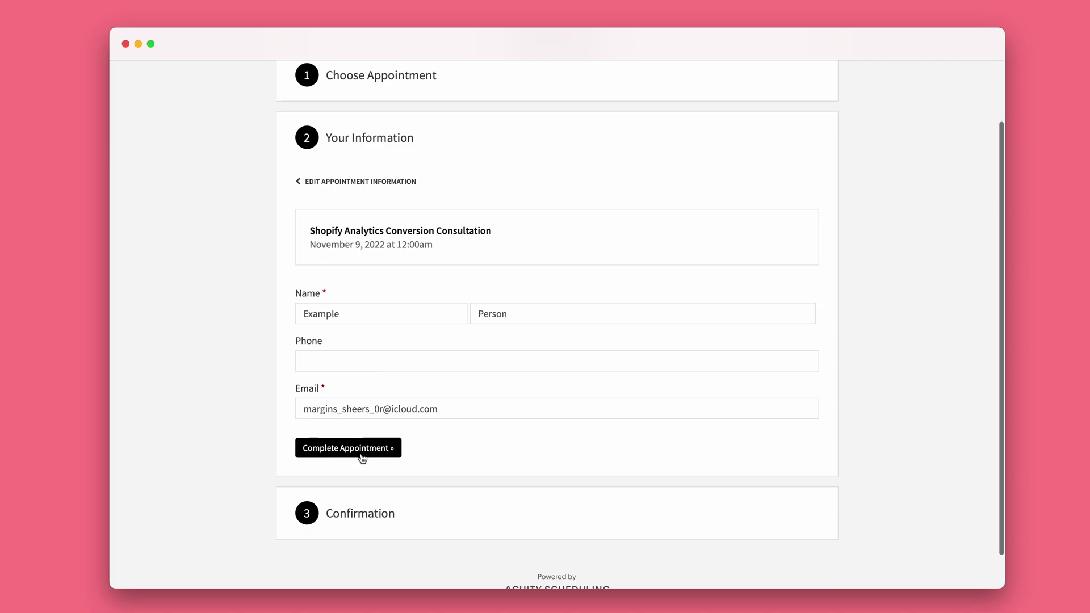
left_click_drag(350, 476, 375, 474)
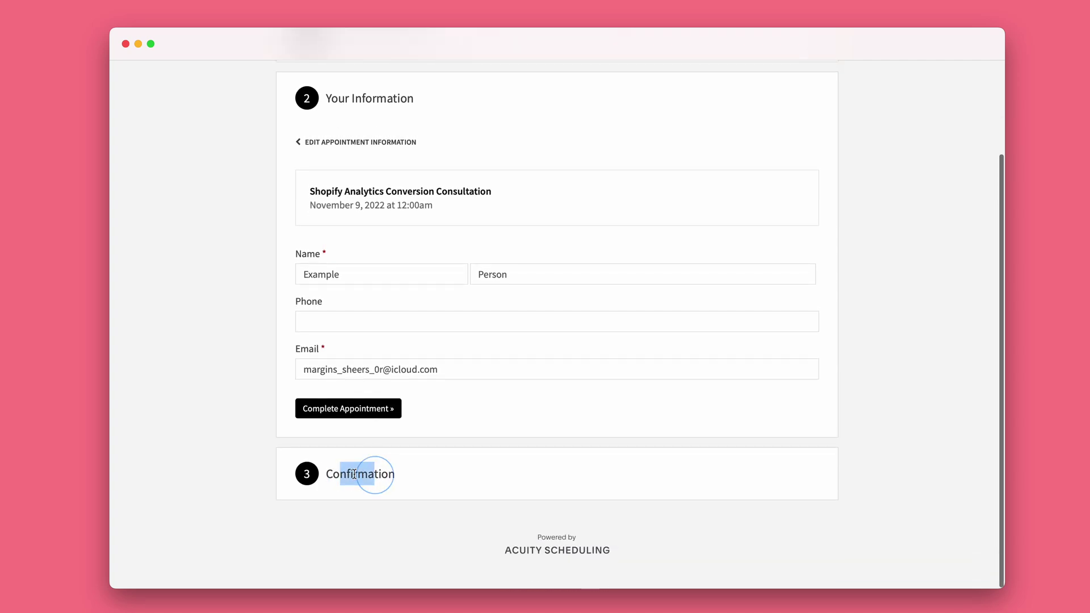
left_click(390, 440)
left_click(363, 409)
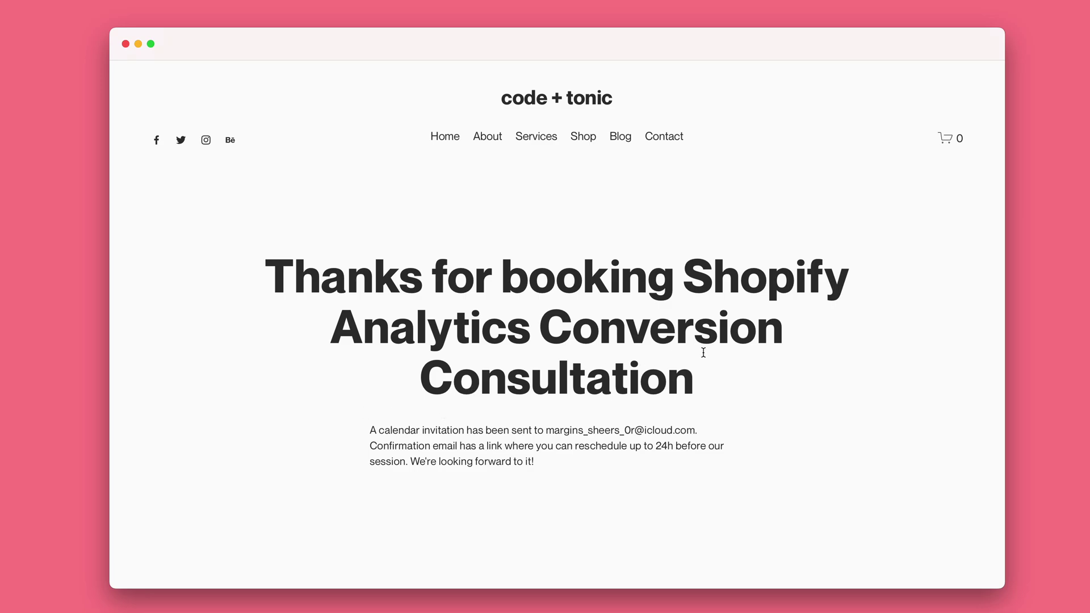
scroll(701, 348, "down", 2)
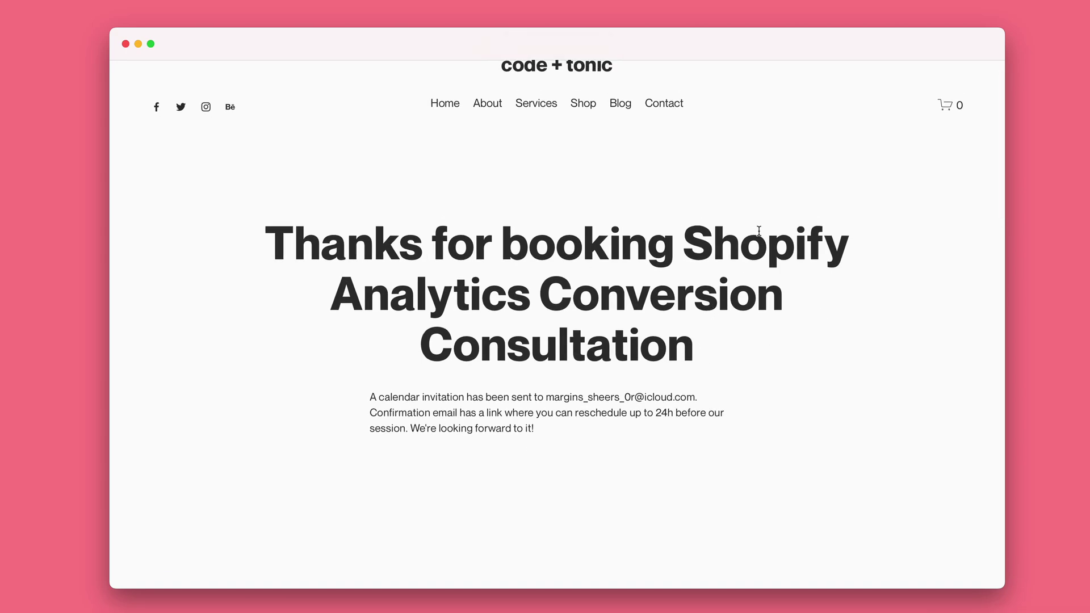
left_click_drag(720, 243, 724, 333)
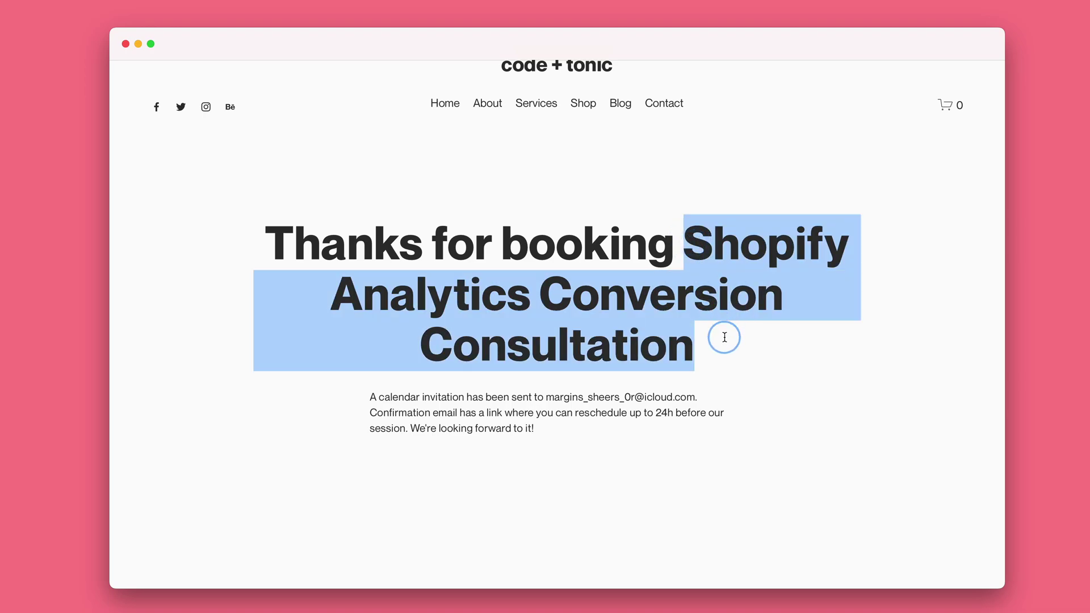
left_click(725, 337)
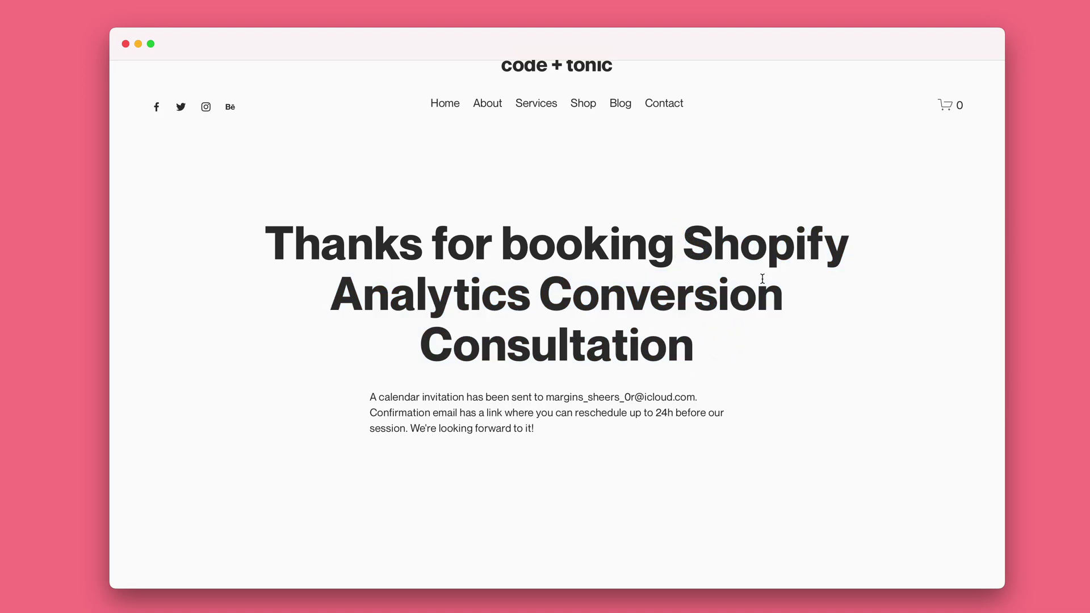
left_click_drag(666, 225, 689, 365)
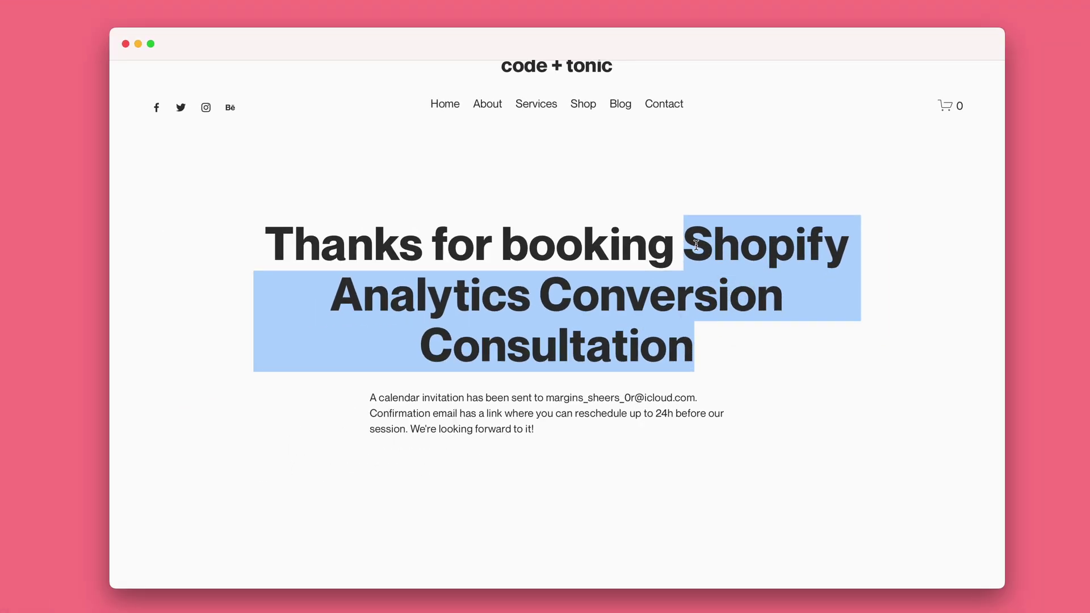
left_click(698, 241)
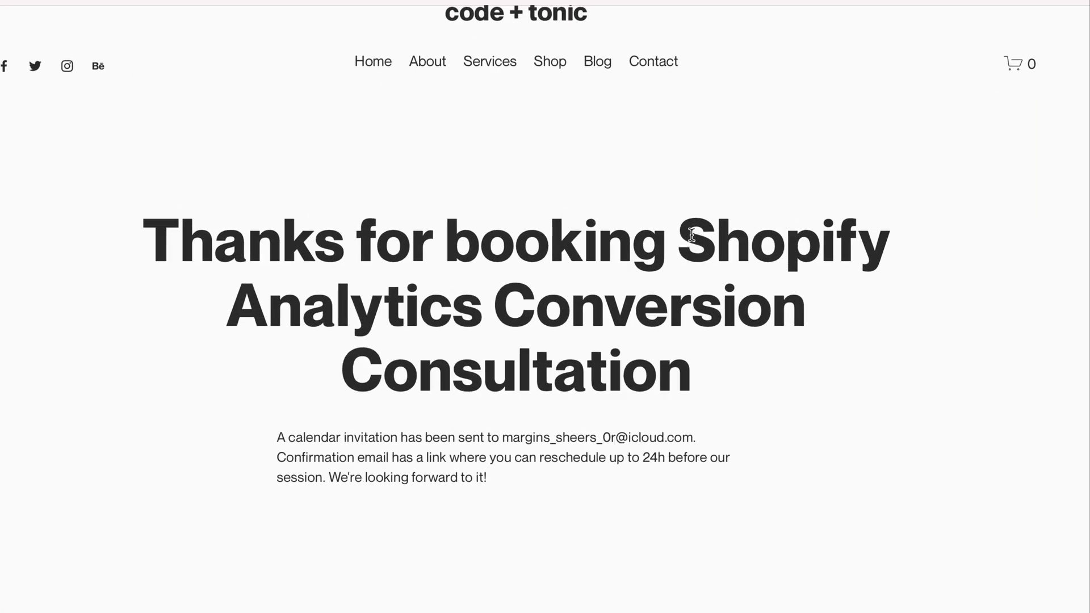
left_click_drag(689, 256, 696, 344)
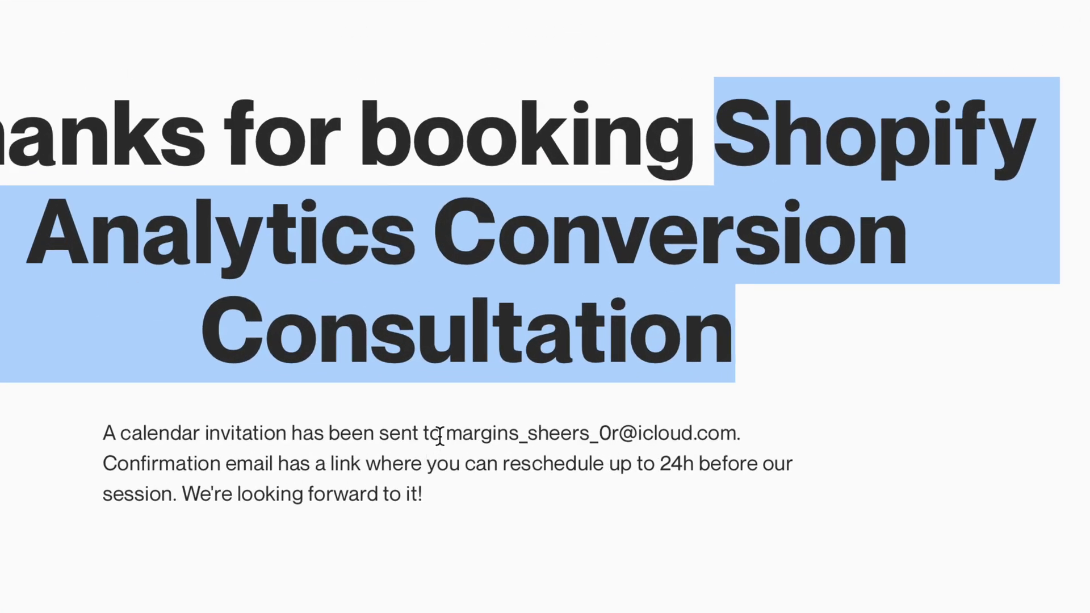
left_click_drag(502, 439, 691, 441)
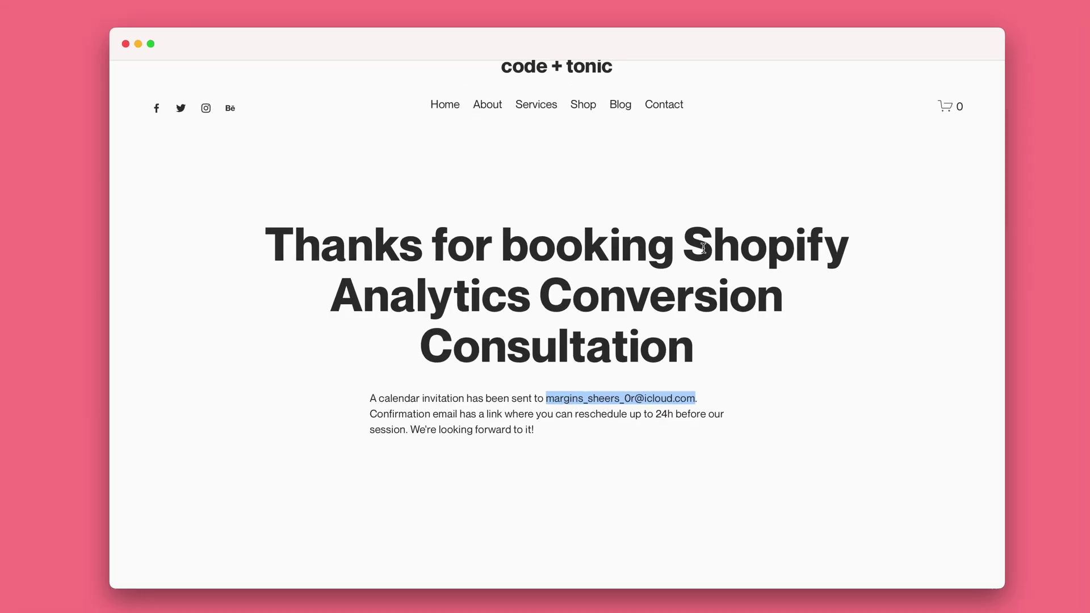
scroll(686, 253, "up", 1)
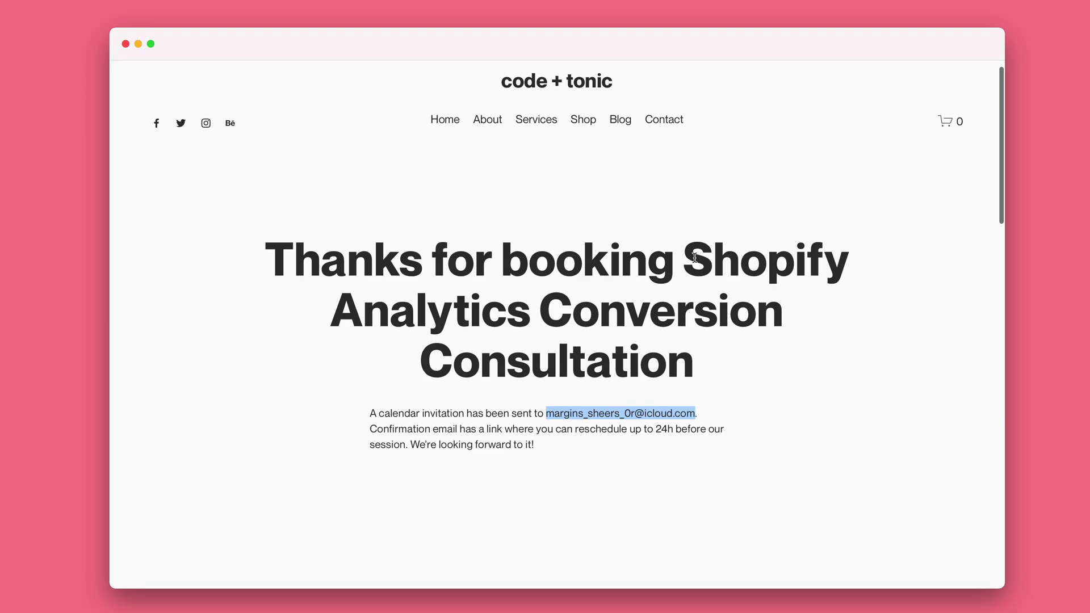
left_click_drag(688, 258, 700, 353)
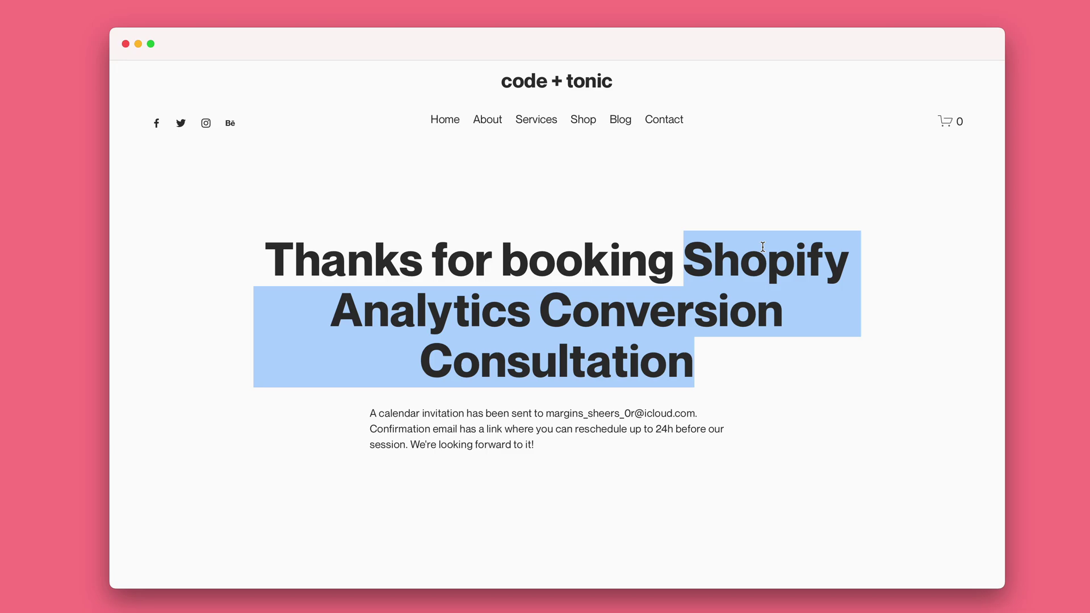
left_click_drag(749, 363, 265, 271)
left_click(724, 355)
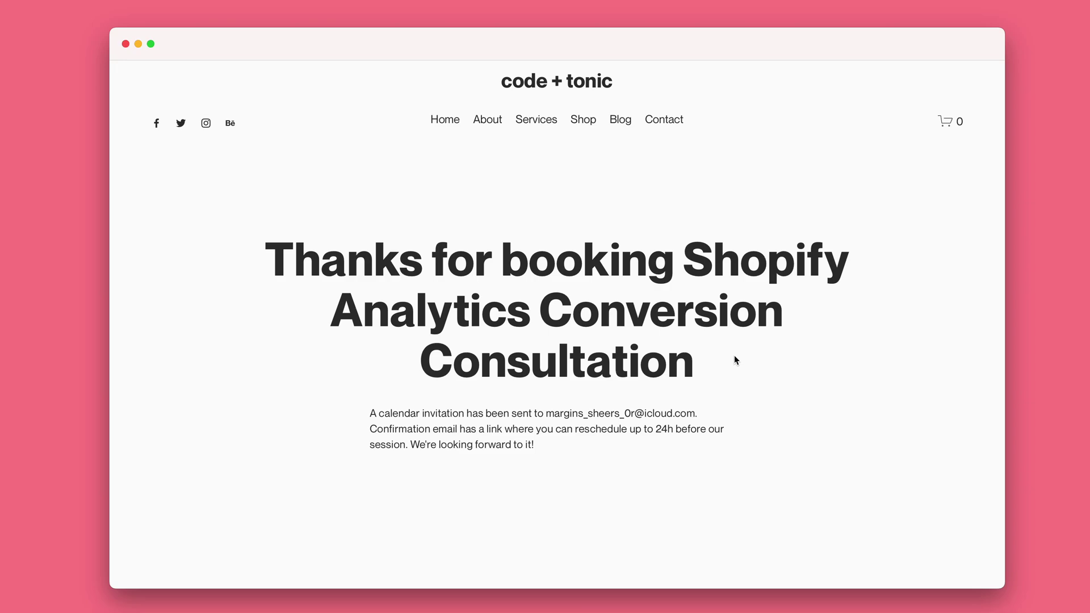
scroll(735, 357, "down", 1)
left_click_drag(786, 343, 261, 243)
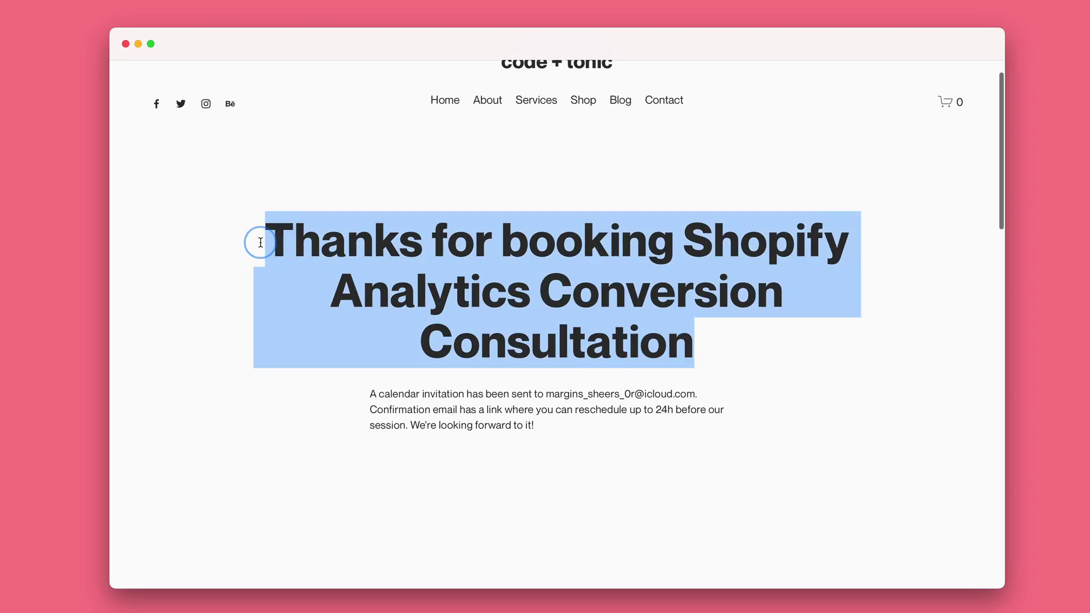
left_click(718, 335)
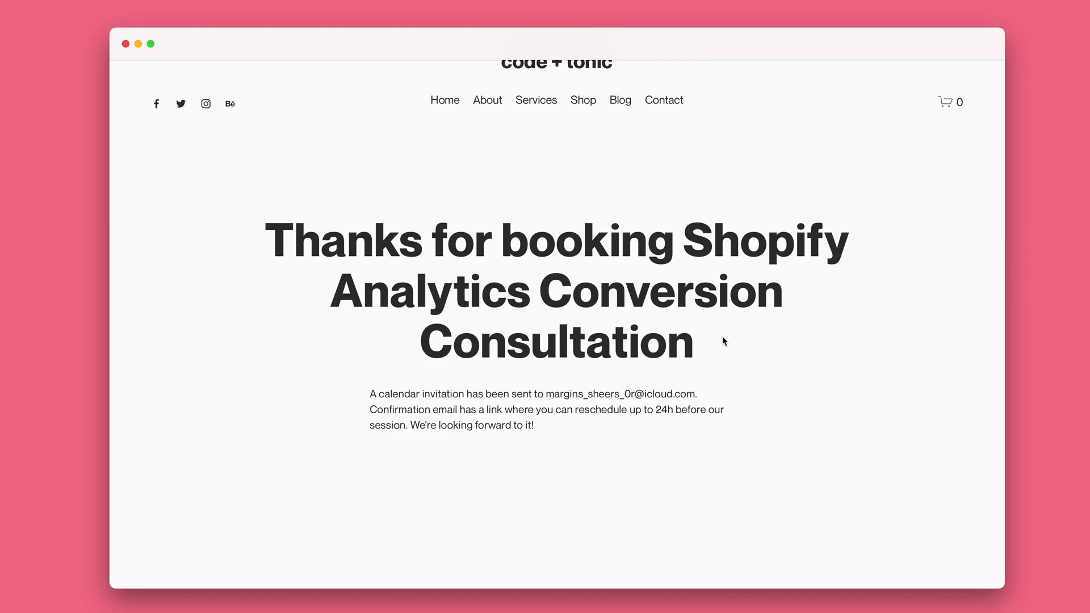
scroll(725, 338, "up", 1)
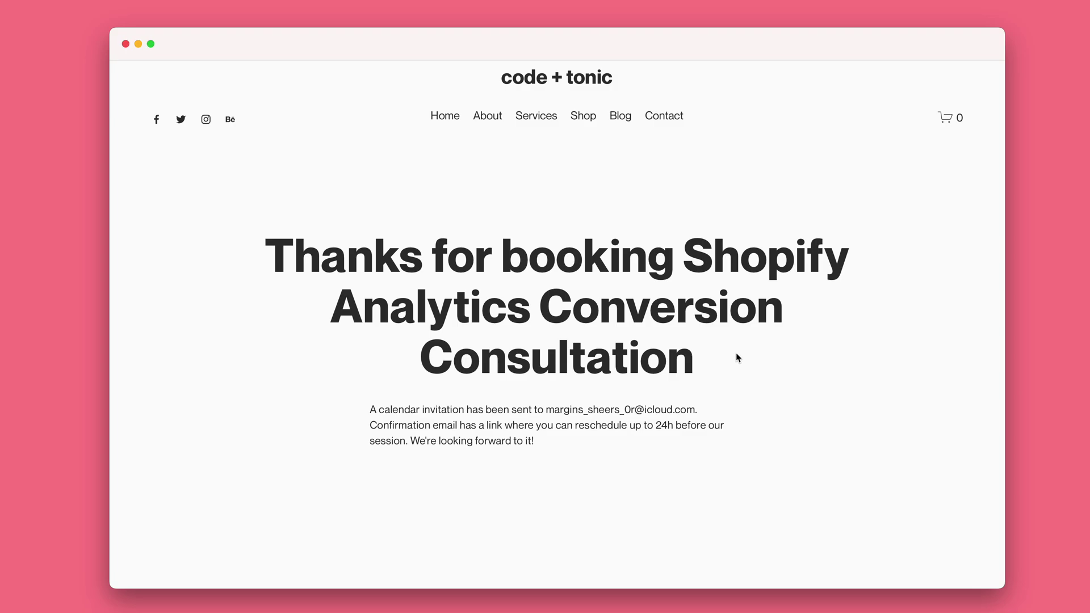
left_click_drag(1004, 29, 974, 37)
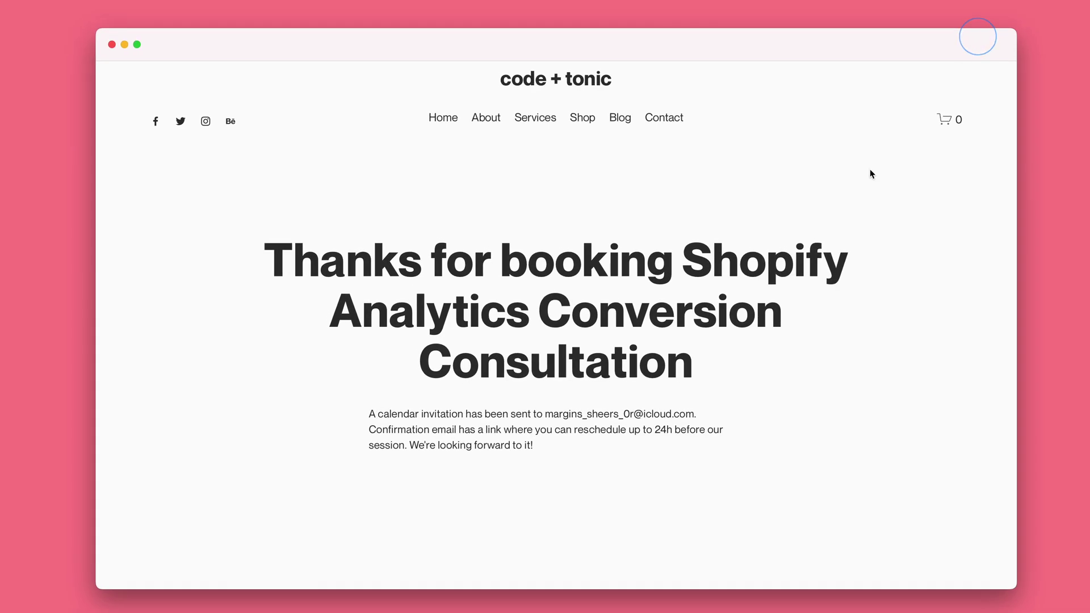
scroll(793, 294, "up", 1)
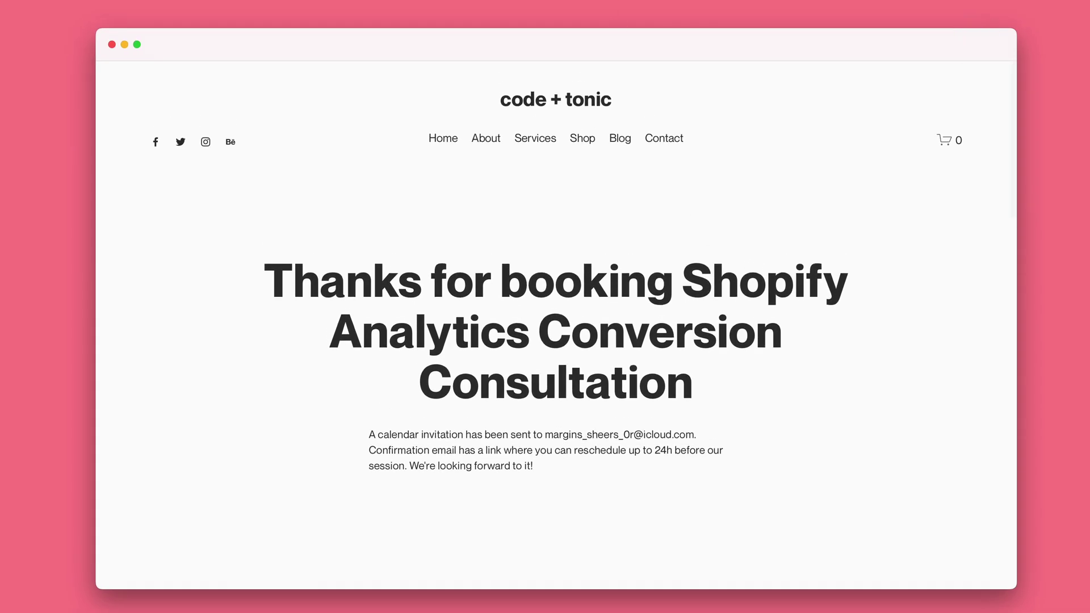